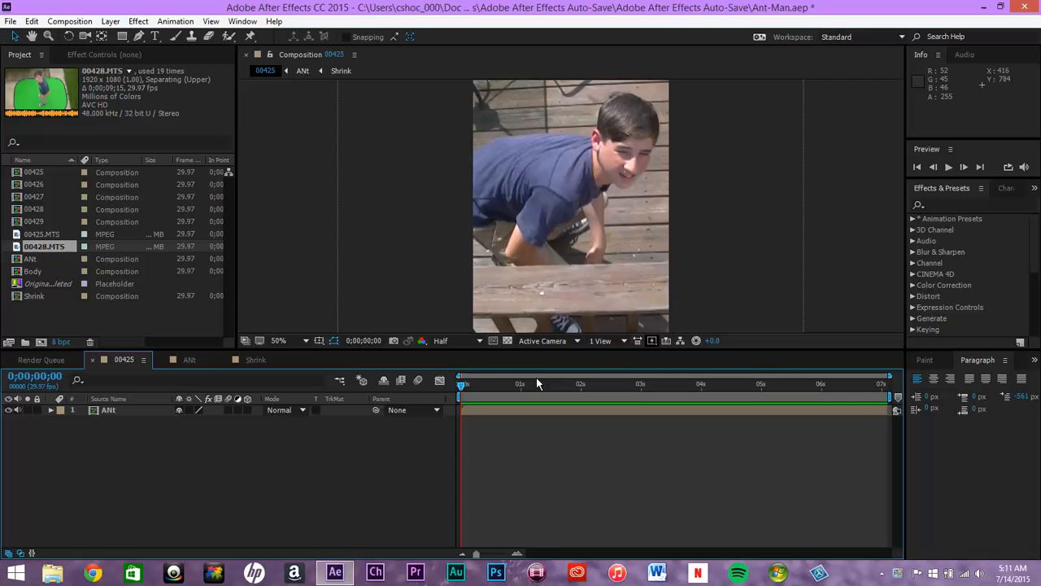
Preview composition 00425 from the beginning, stop playback and return to the first frame
drag(467, 392, 384, 386)
click(948, 166)
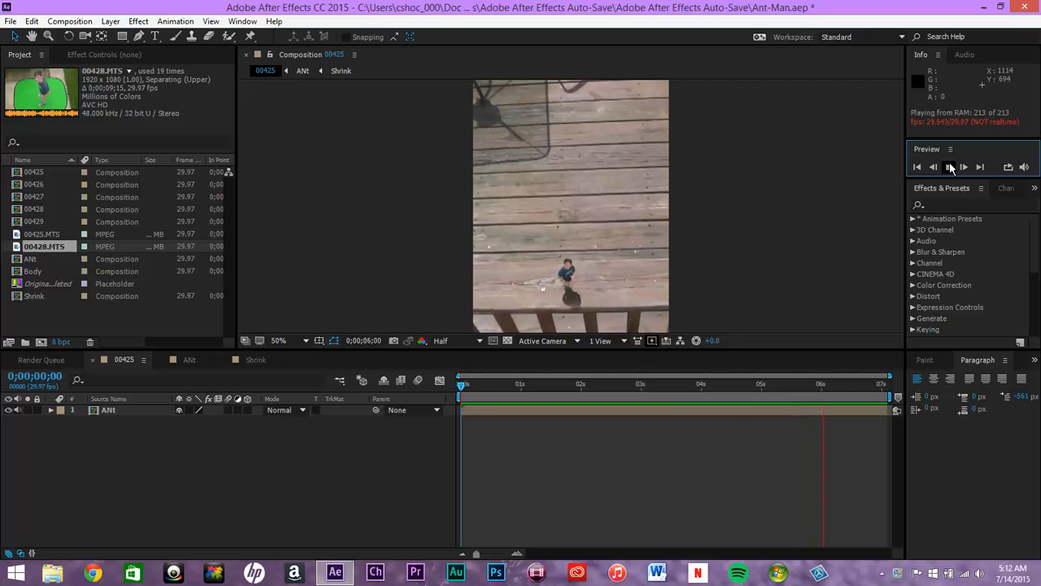
click(950, 168)
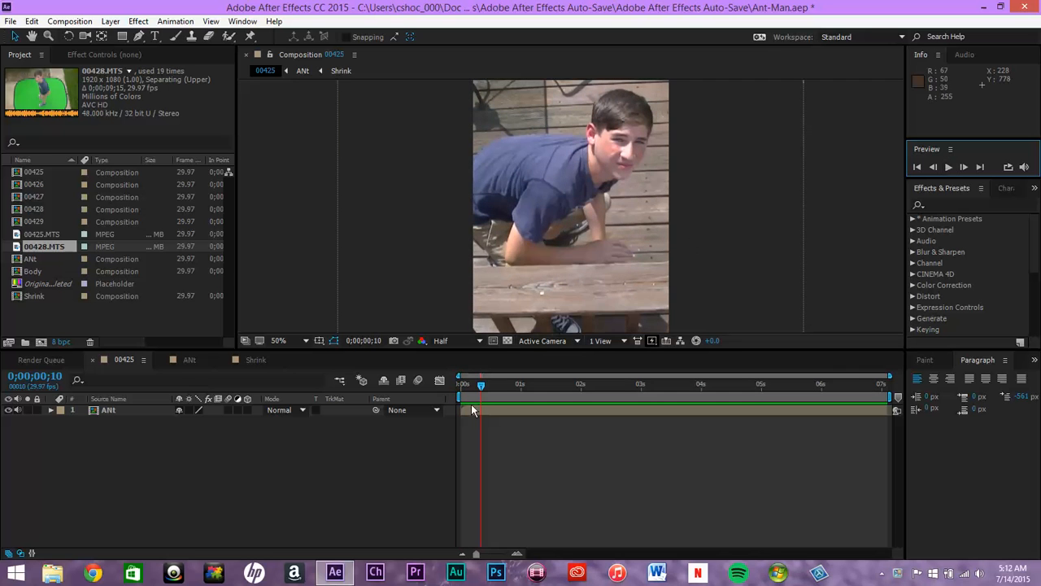
key(Home)
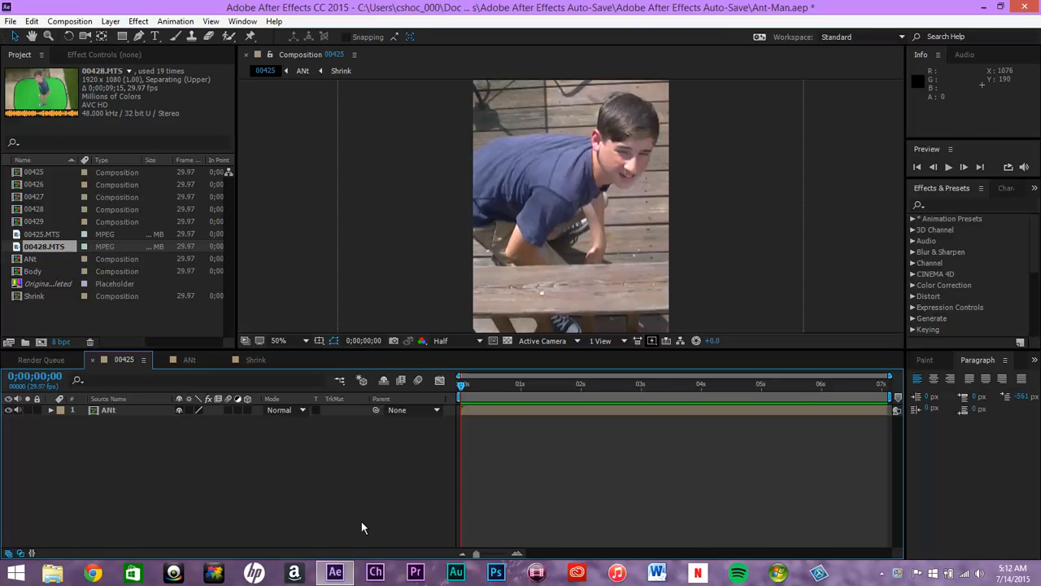
Create a new composition from the 00425.MTS footage and fit its frame in the viewer at 25%
click(37, 234)
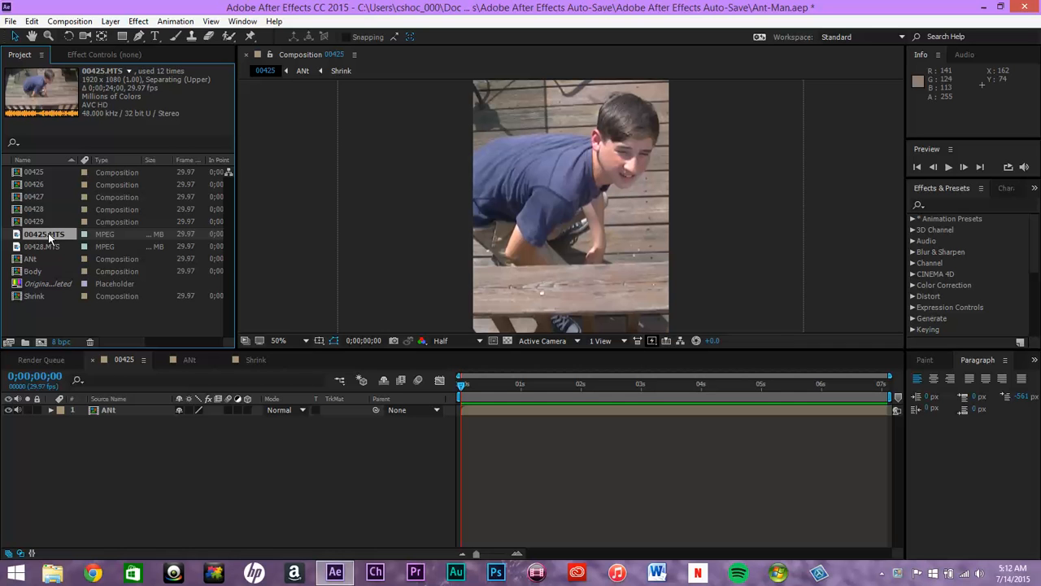
drag(48, 233, 41, 343)
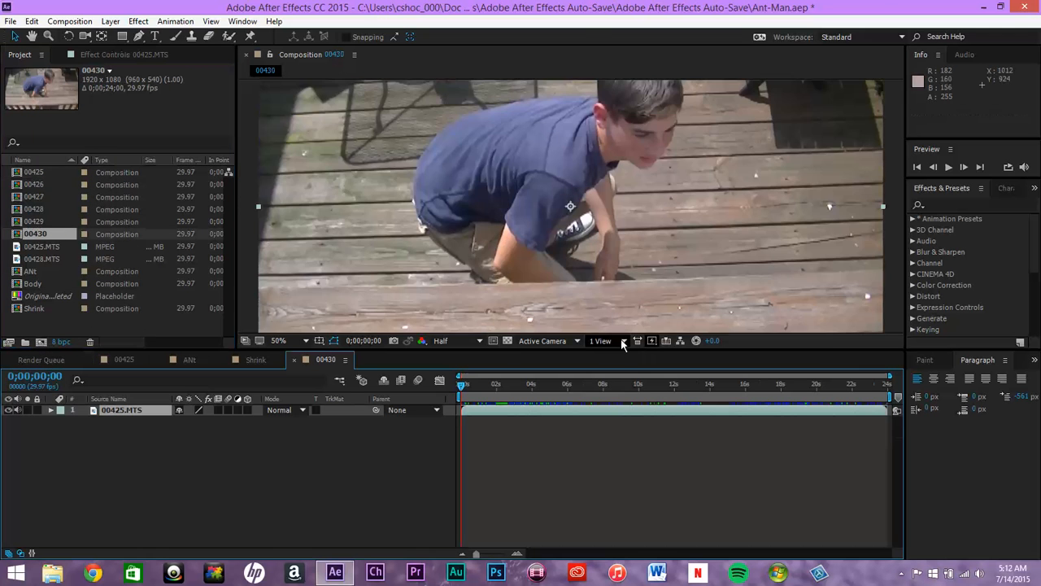
scroll(596, 263, down, 2)
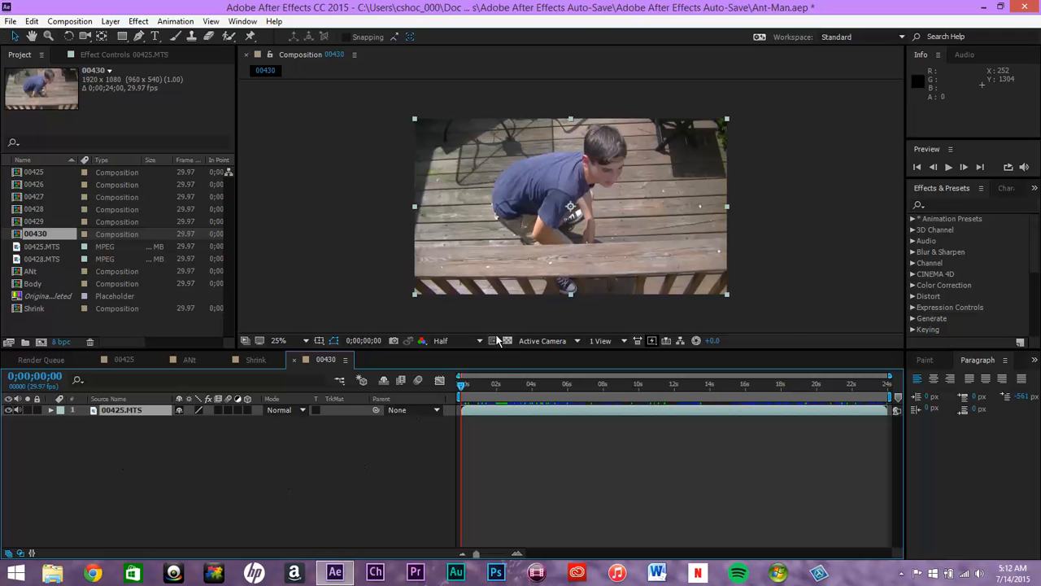
Split the 00425.MTS layer at 0;00;11;10 and move the empty-deck part below the other, starting at about 0;00;03;14
drag(462, 388, 663, 393)
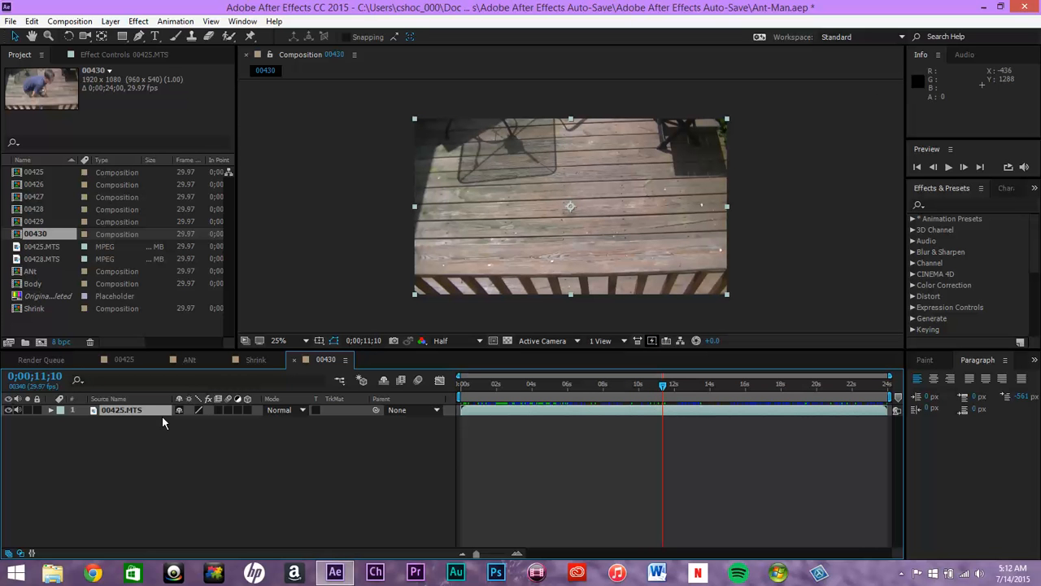
key(ctrl+shift+d)
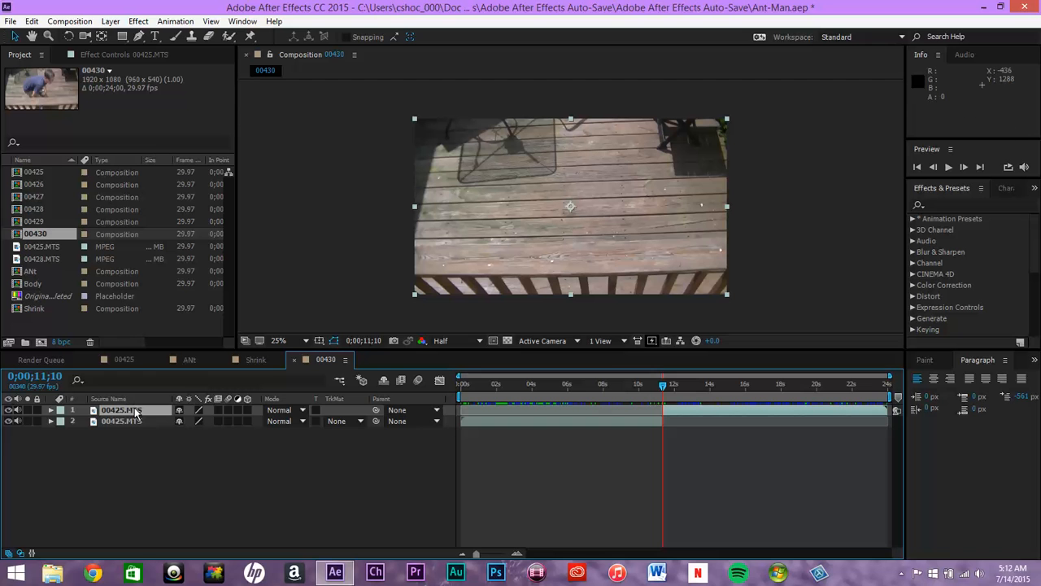
click(131, 421)
drag(667, 422, 531, 430)
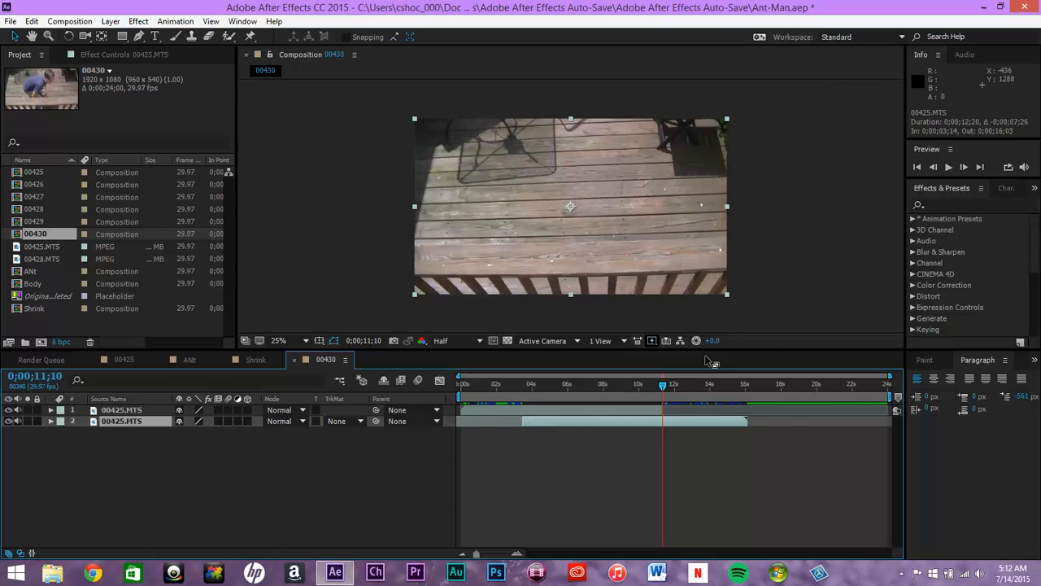
Trim the upper 00425.MTS layer to start at 0;00;02;01 and end on the jump frame at 0;00;05;09
drag(662, 383, 497, 394)
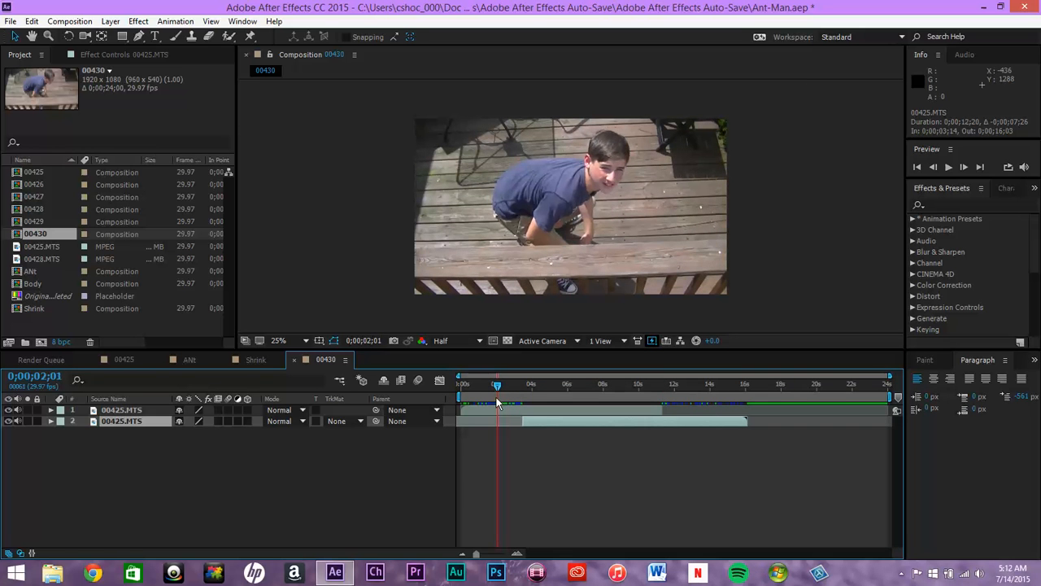
drag(462, 410, 553, 388)
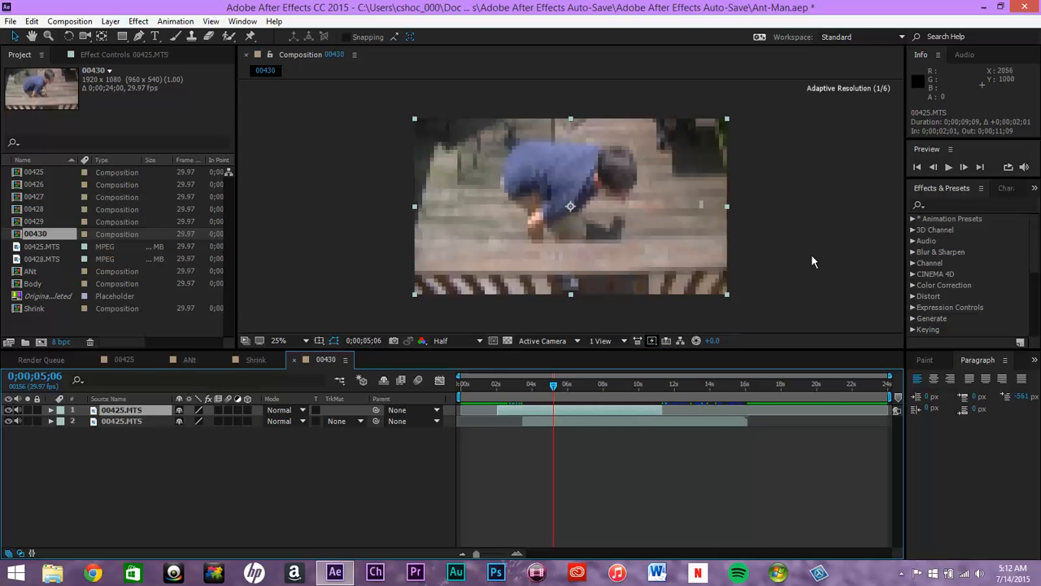
click(937, 169)
click(936, 169)
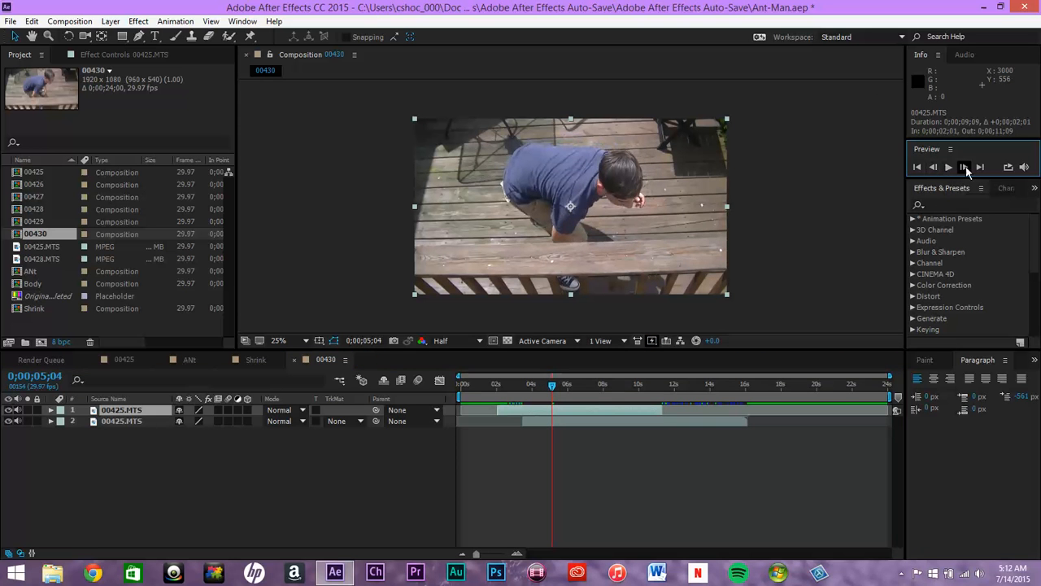
click(963, 169)
click(964, 169)
click(963, 169)
click(964, 169)
click(964, 169)
click(964, 170)
click(963, 169)
click(933, 169)
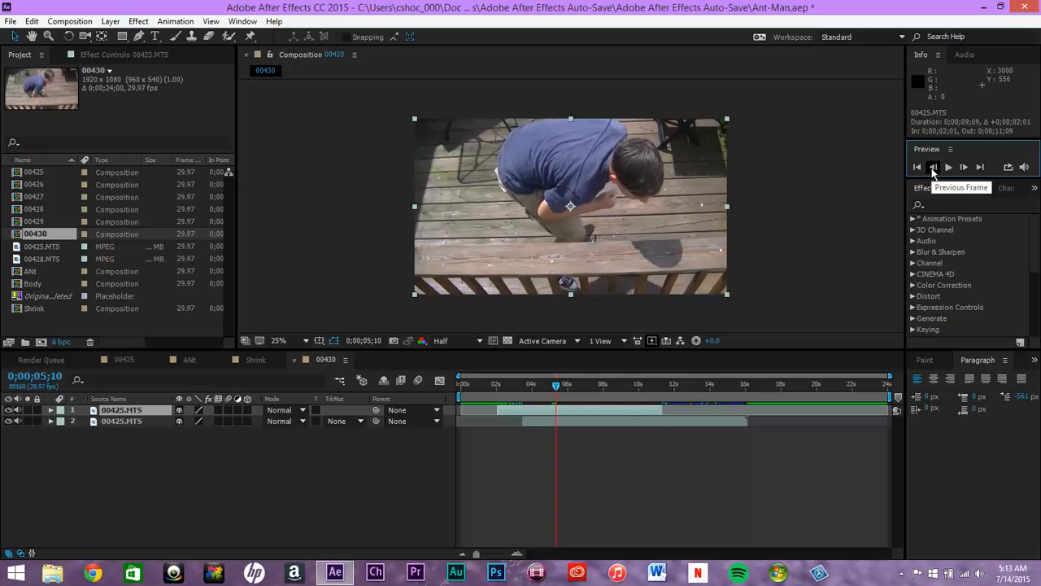
drag(661, 410, 442, 390)
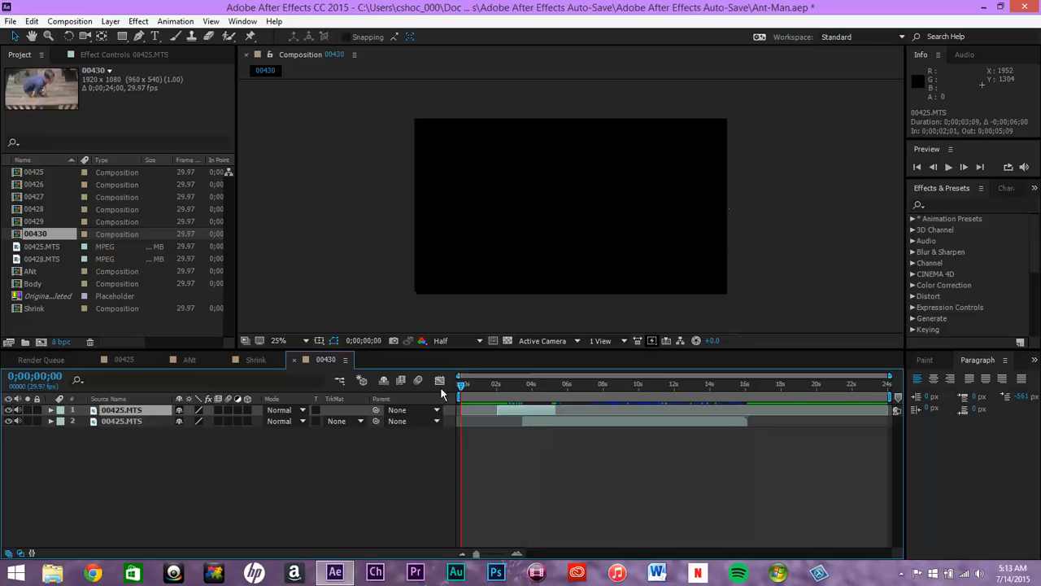
Slide the trimmed jump clip to start at 0;00;00;00 and shift the empty-deck clip to span about 0;00;01;16 to 0;00;12;04
drag(498, 411, 471, 418)
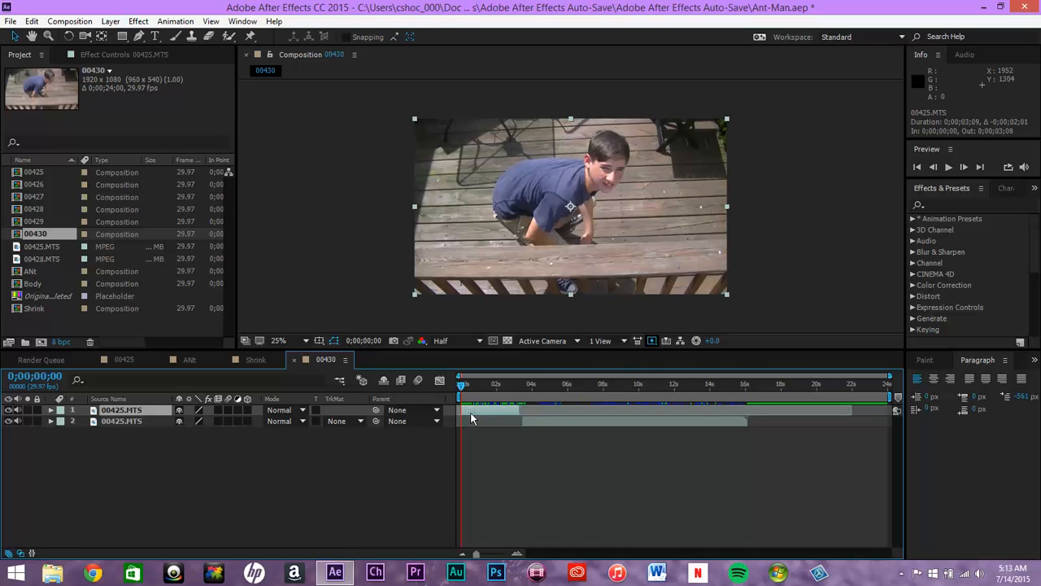
click(522, 421)
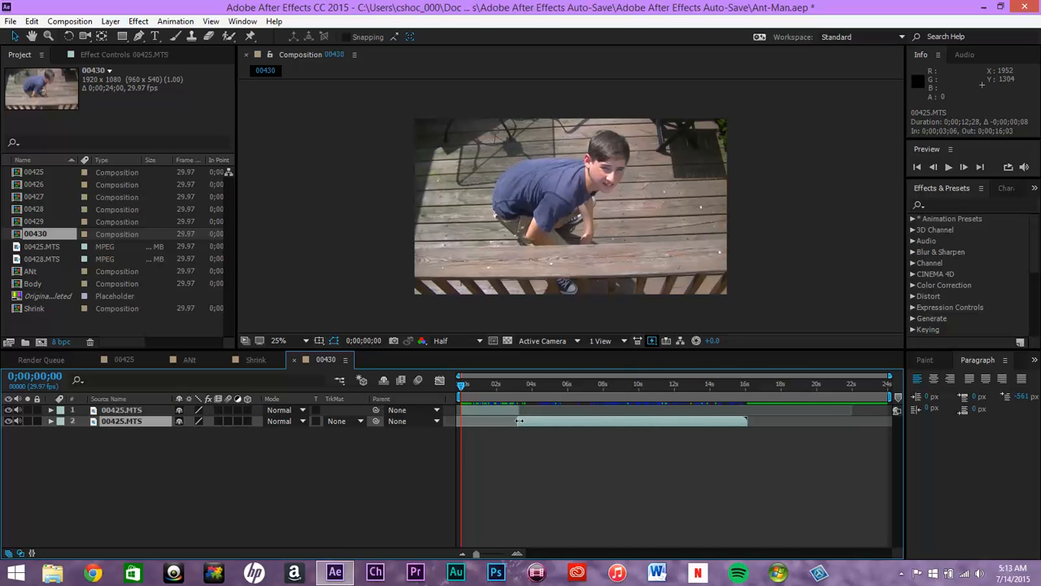
mouse_move(512, 423)
mouse_down()
mouse_move(580, 424)
mouse_move(504, 432)
mouse_up()
drag(461, 385, 433, 397)
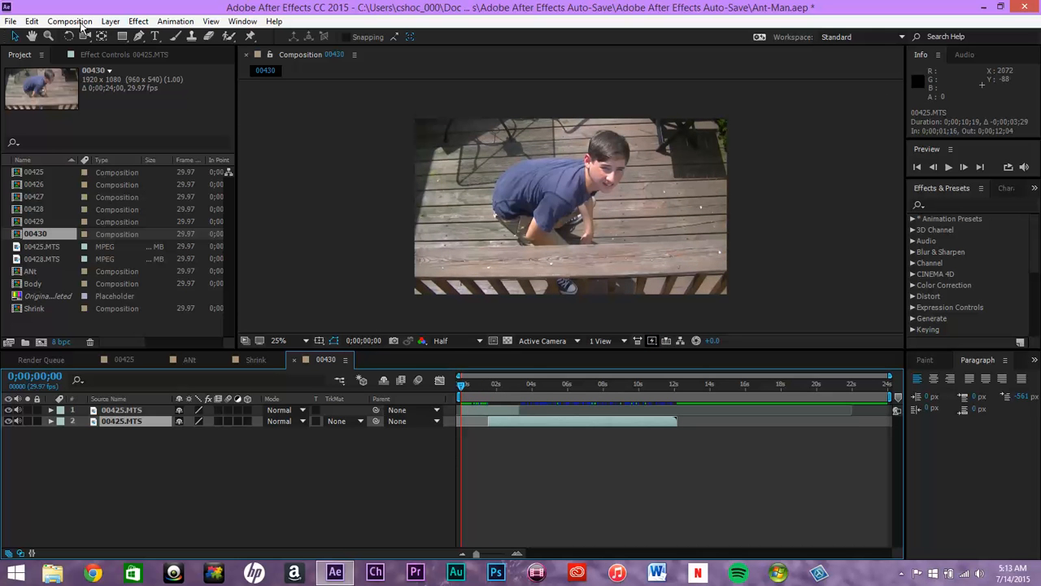
Add the green-screen footage 00428.MTS as the top layer and trim its start to the landing frame at about 0;00;02;02
click(130, 468)
drag(43, 259, 147, 414)
drag(463, 390, 499, 390)
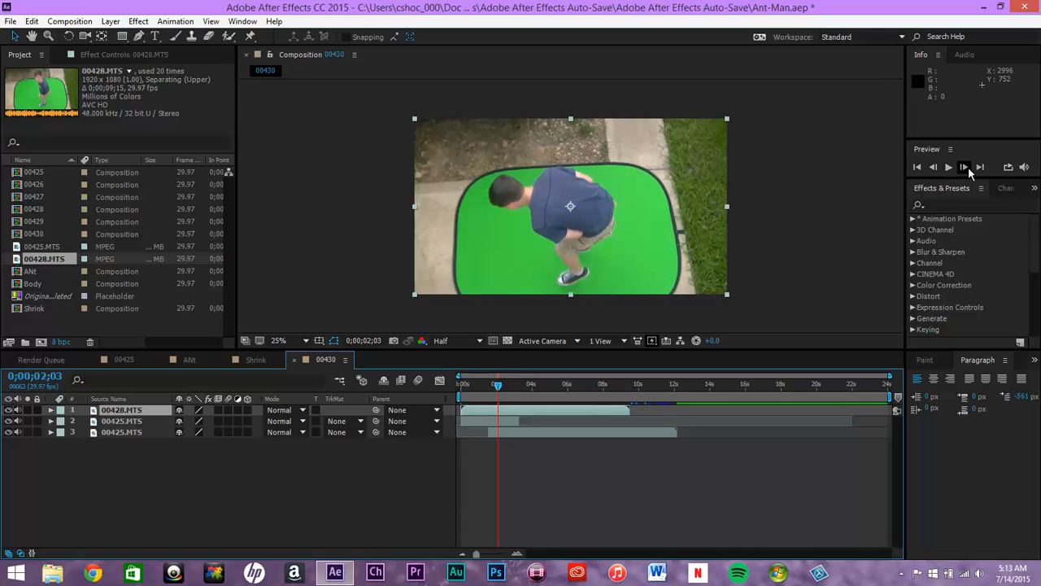
click(964, 167)
click(964, 167)
click(964, 167)
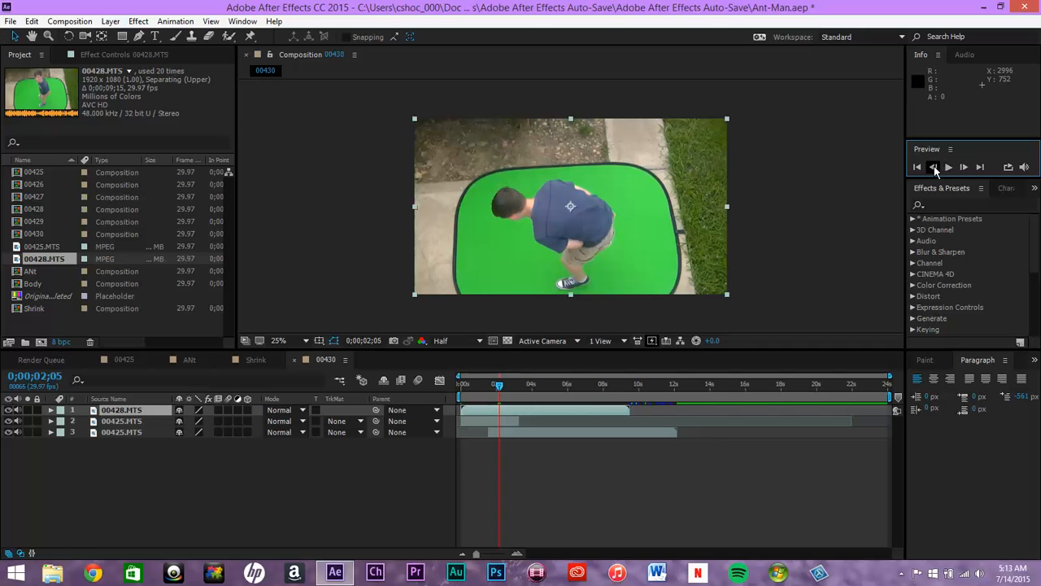
click(934, 166)
click(934, 167)
click(934, 167)
click(934, 167)
click(934, 167)
click(934, 166)
click(934, 167)
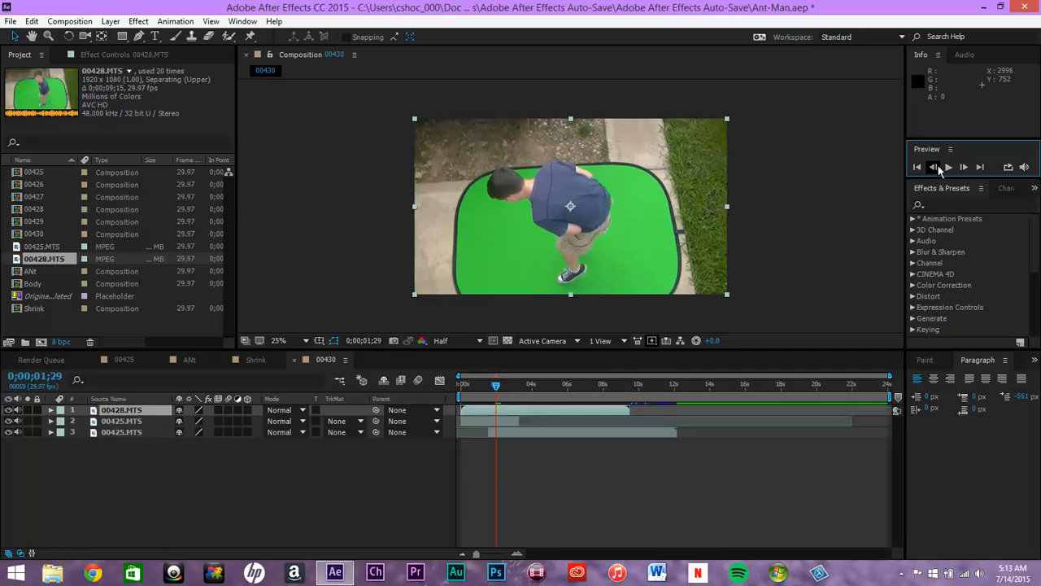
click(961, 168)
click(961, 168)
click(960, 167)
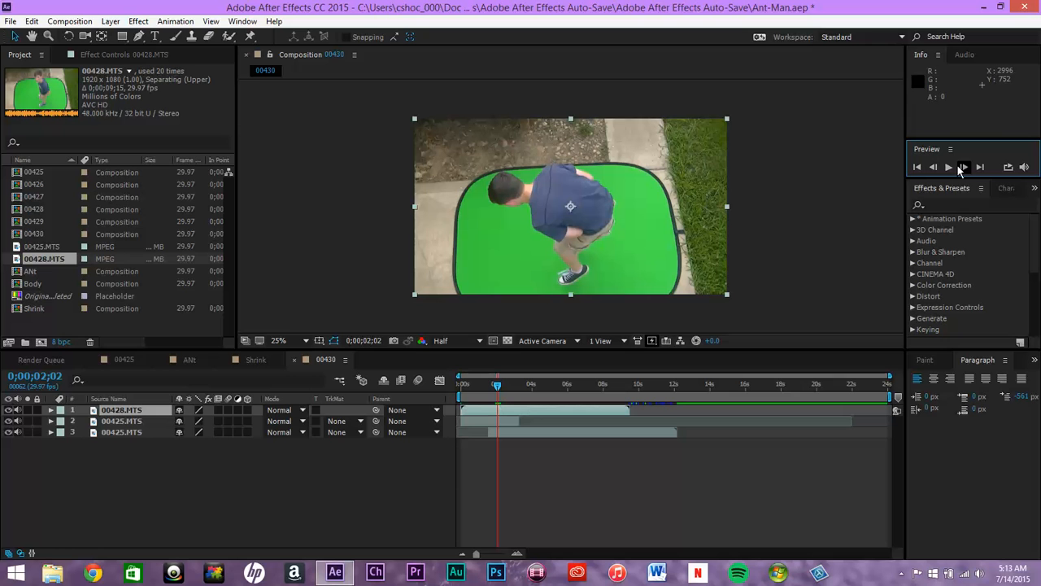
drag(461, 409, 572, 389)
Trim the end of the 00428.MTS layer to a 0;00;04;05 duration and slide it to start at 0;00;03;09, right after the jump clip
drag(628, 411, 570, 432)
drag(570, 388, 549, 410)
drag(546, 385, 519, 385)
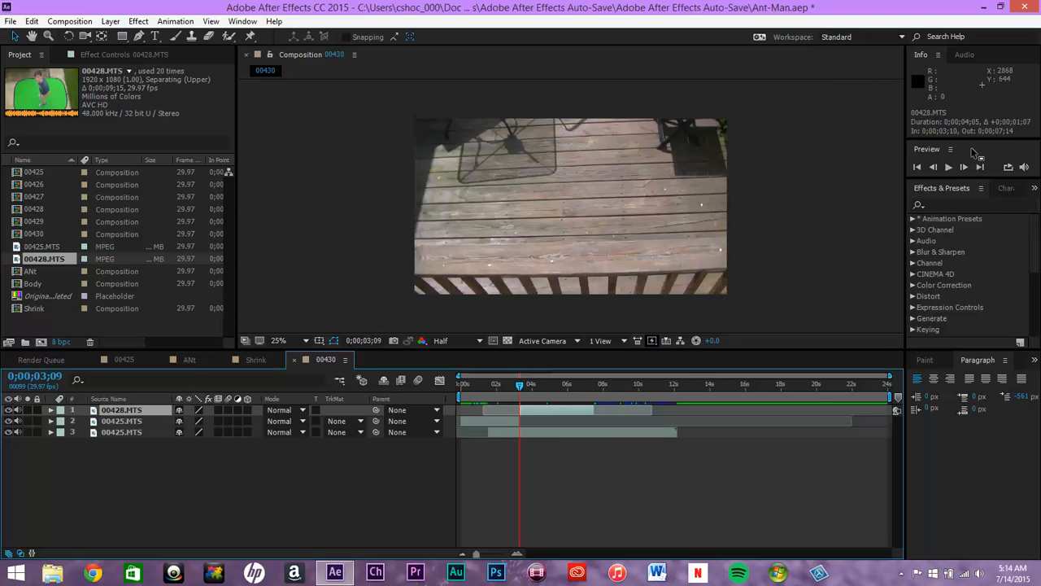
click(934, 168)
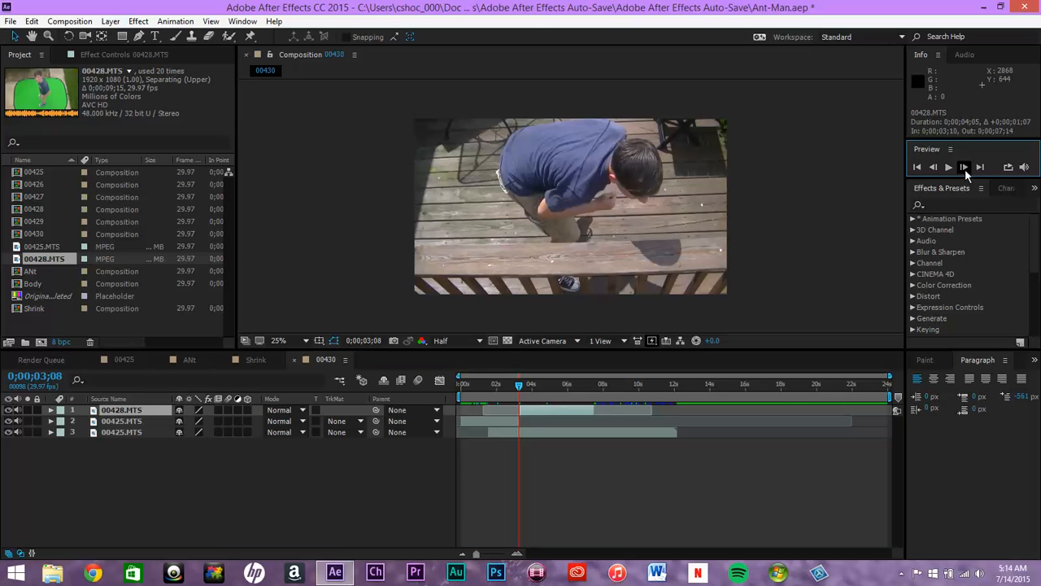
click(965, 167)
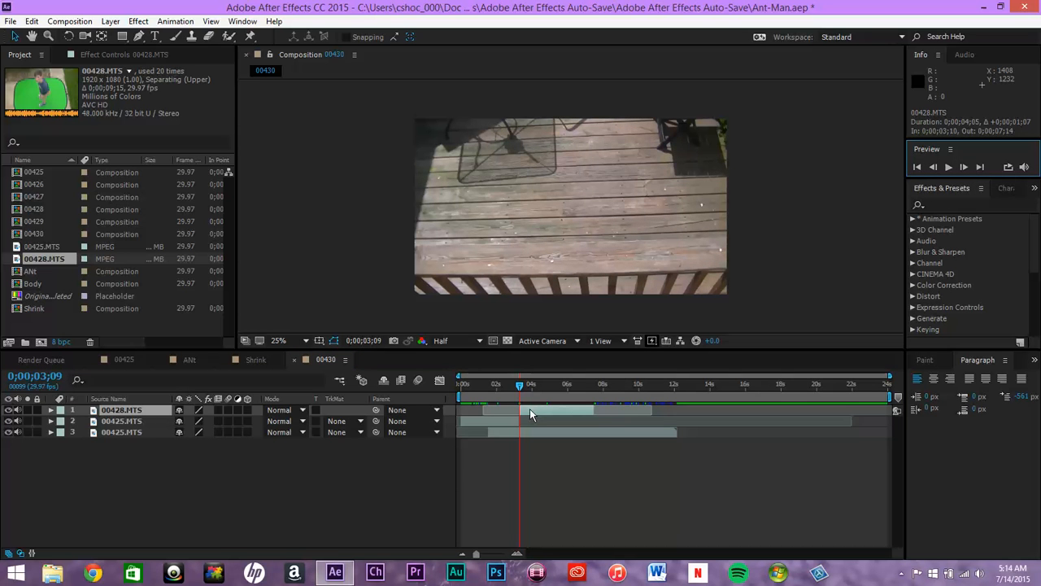
drag(528, 409, 529, 409)
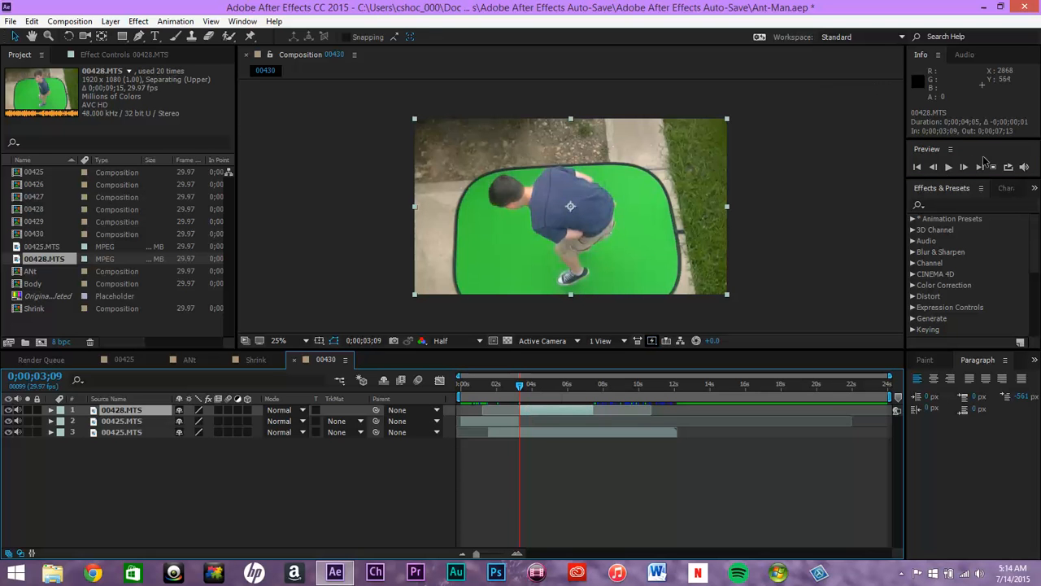
click(934, 167)
click(964, 167)
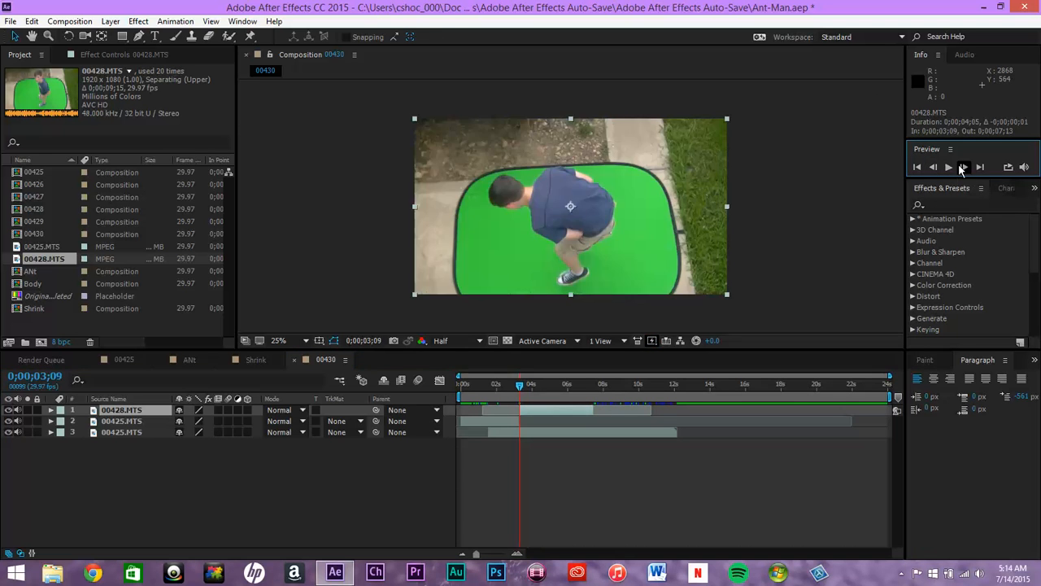
At 0;00;06;18, draw a closed five-point Pen mask around the boy on the 00428.MTS layer, within the green screen where possible
drag(520, 384, 578, 386)
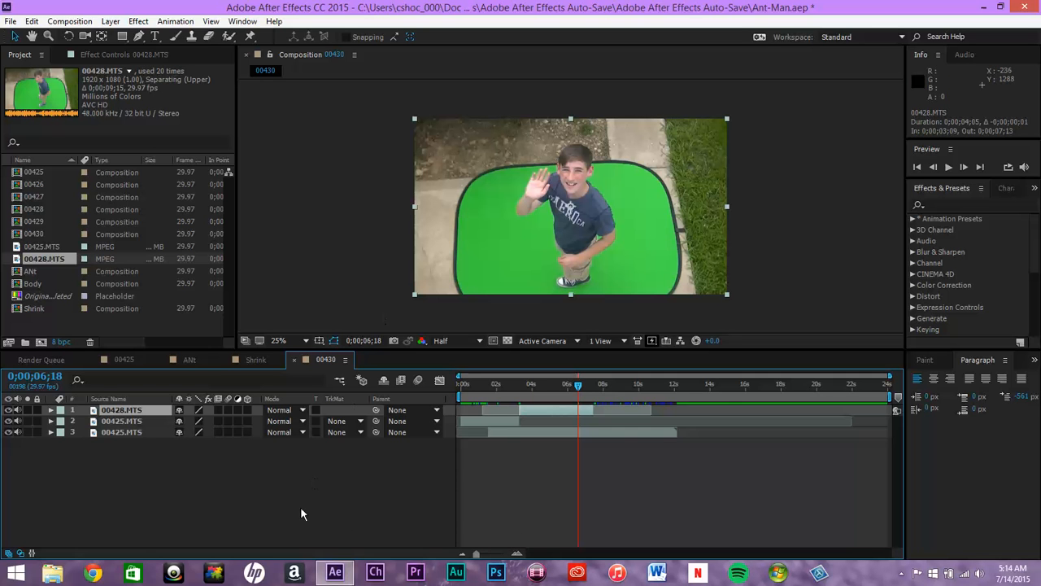
click(141, 35)
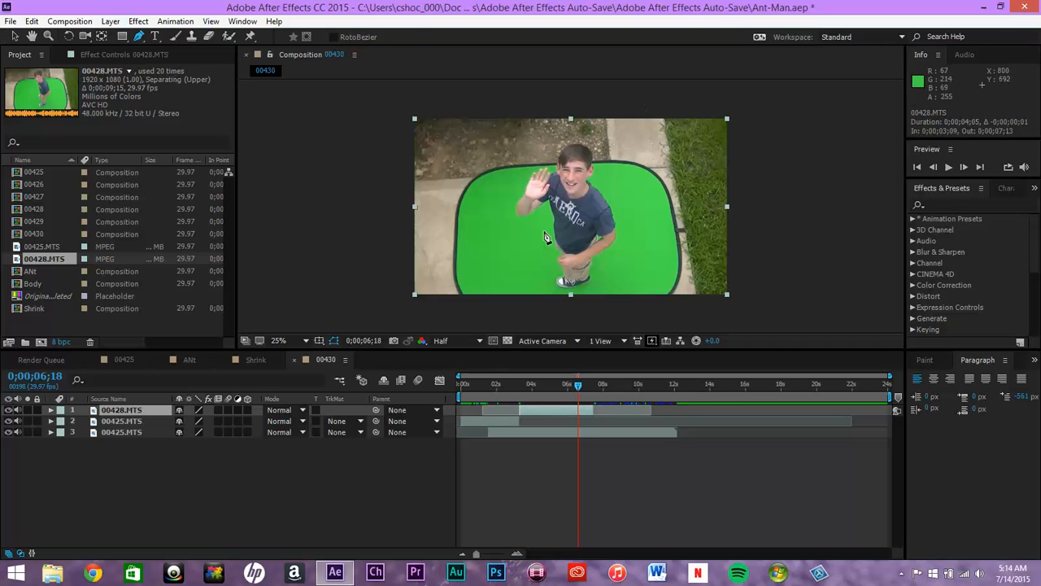
click(472, 230)
click(550, 311)
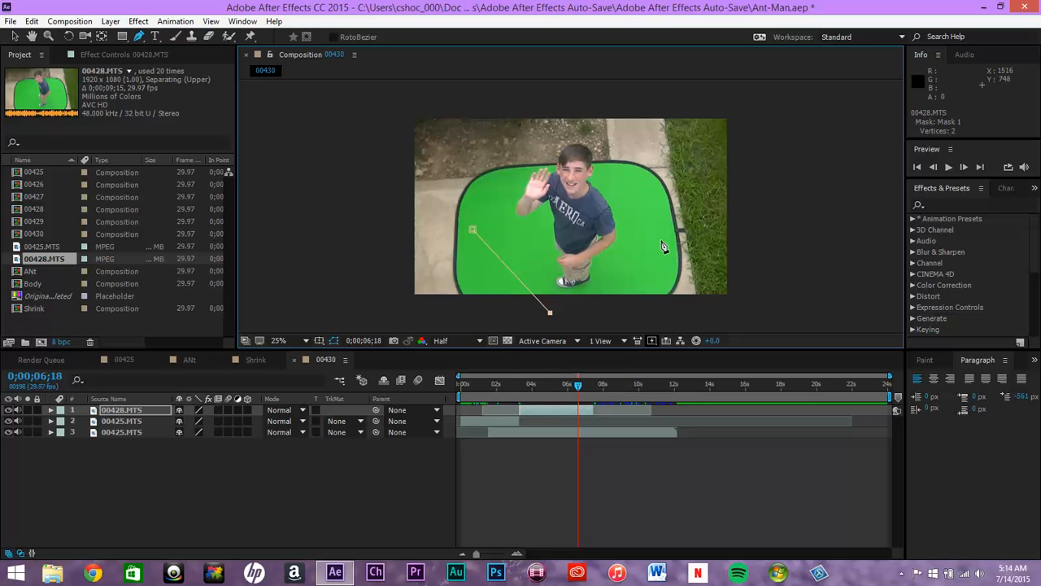
drag(660, 241, 650, 275)
click(653, 198)
click(577, 135)
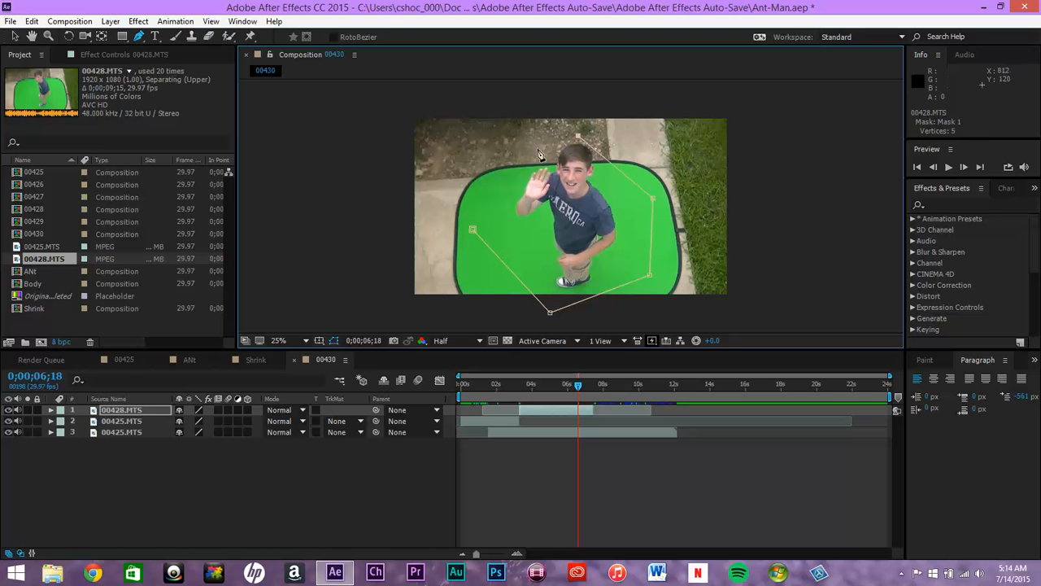
click(473, 231)
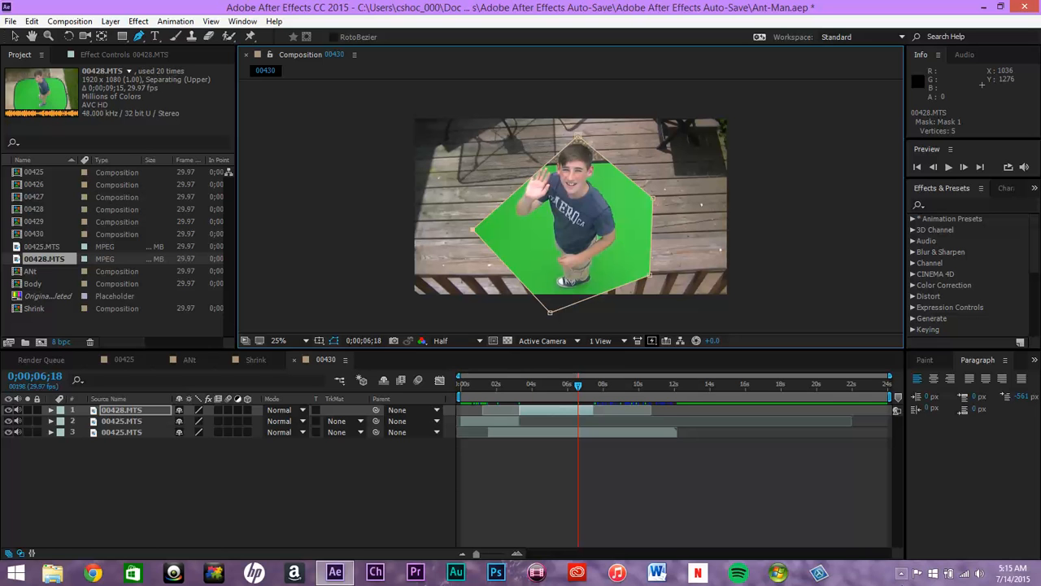
click(901, 576)
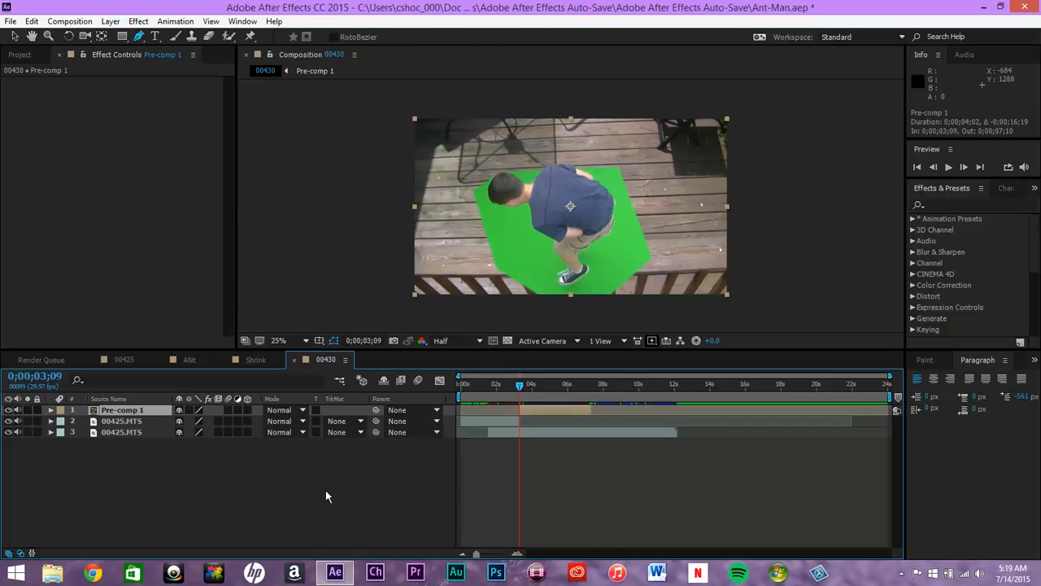
click(326, 491)
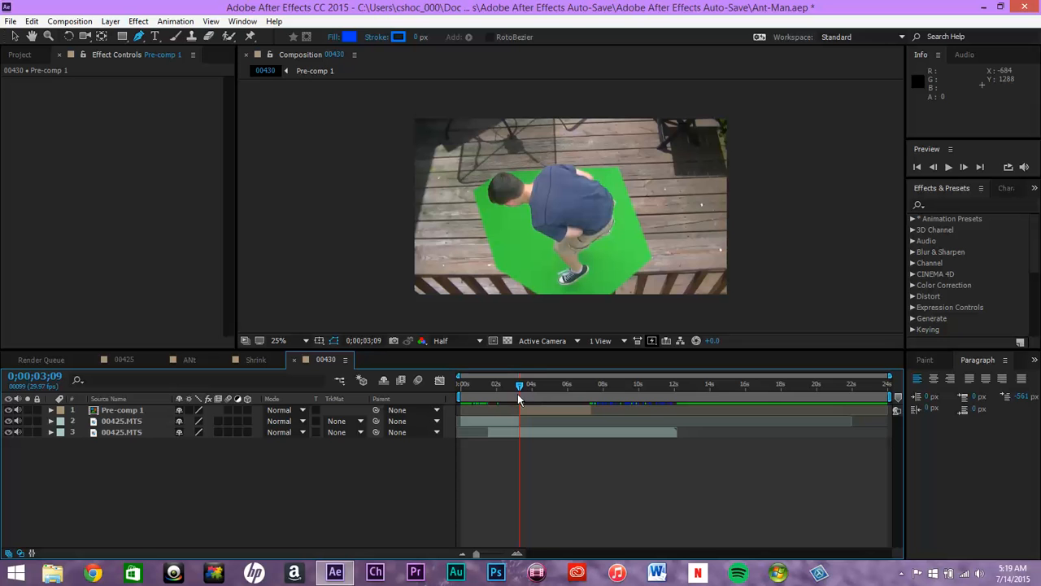
At 0;00;04;22, apply Keylight (1.2) to Pre-comp 1 and sample the green screen beside the boy as the Screen Colour
drag(520, 388, 519, 414)
drag(519, 385, 544, 384)
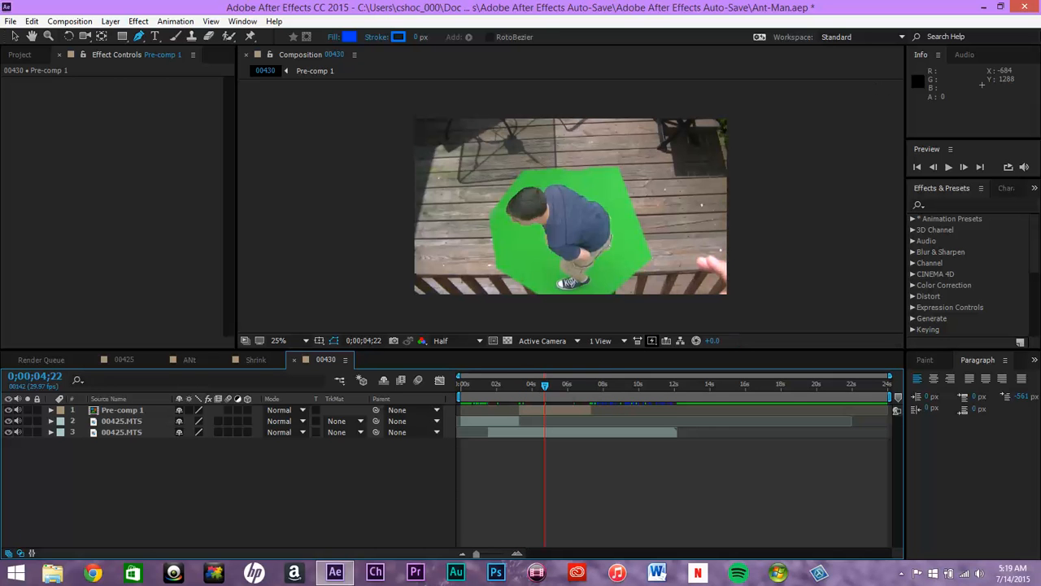
click(917, 329)
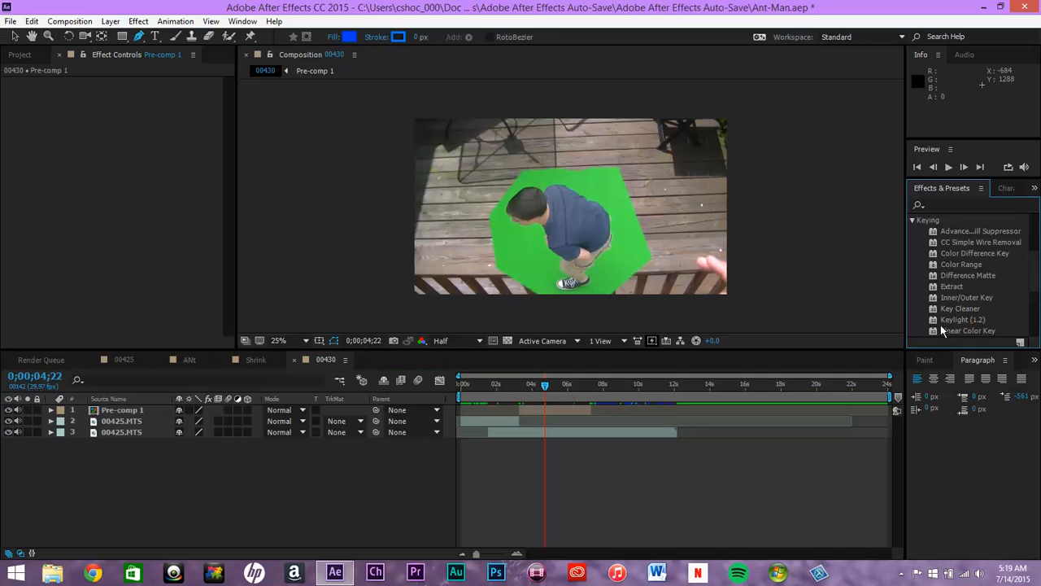
drag(963, 322, 123, 410)
click(151, 163)
click(528, 243)
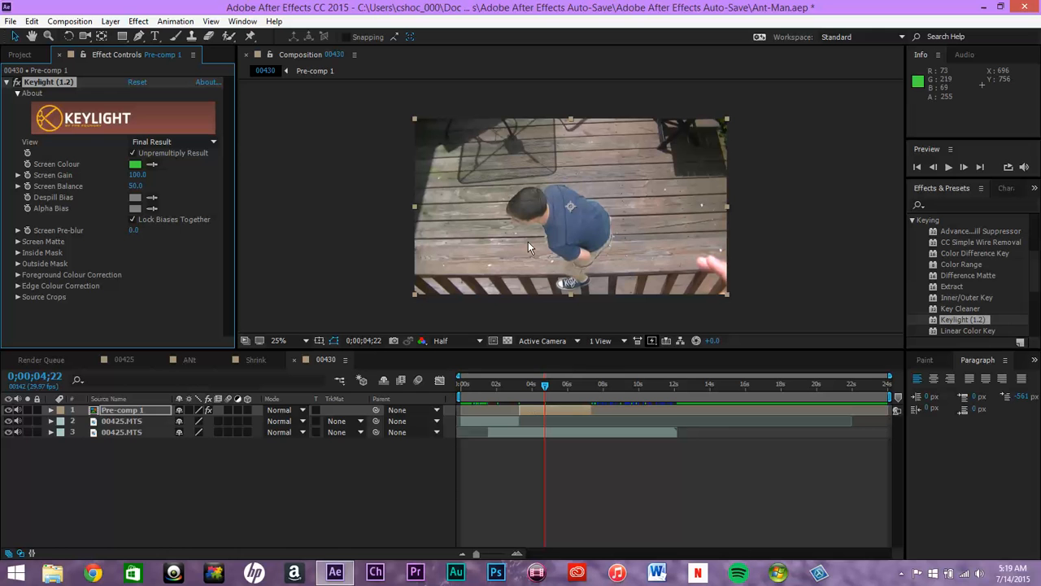
Review the boy's pose at 0;00;03;09 and examine the staggered layer copies in the Shrink composition up to 0;00;03;06
click(544, 392)
drag(544, 392, 517, 416)
click(963, 167)
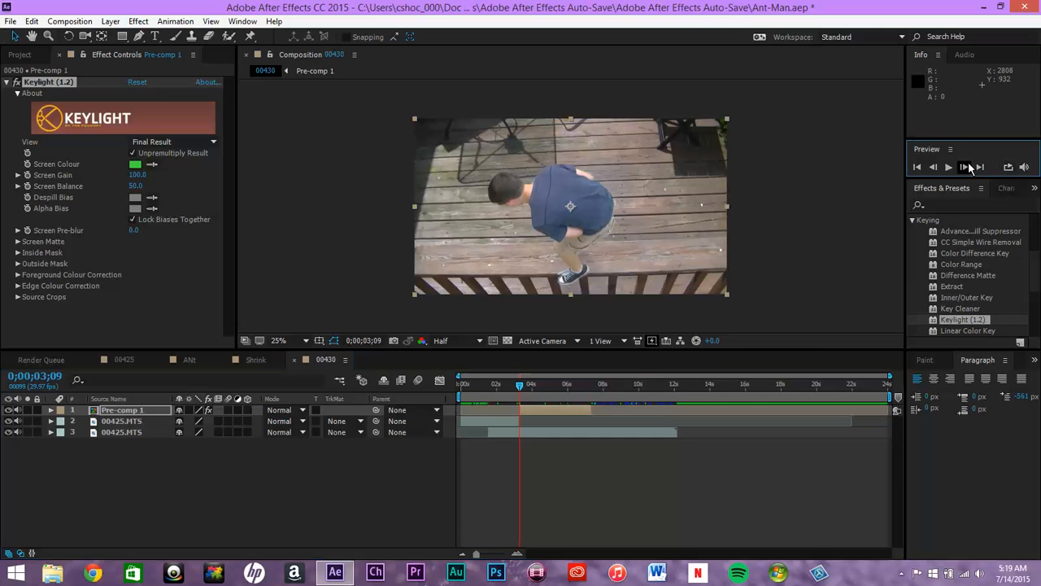
click(257, 360)
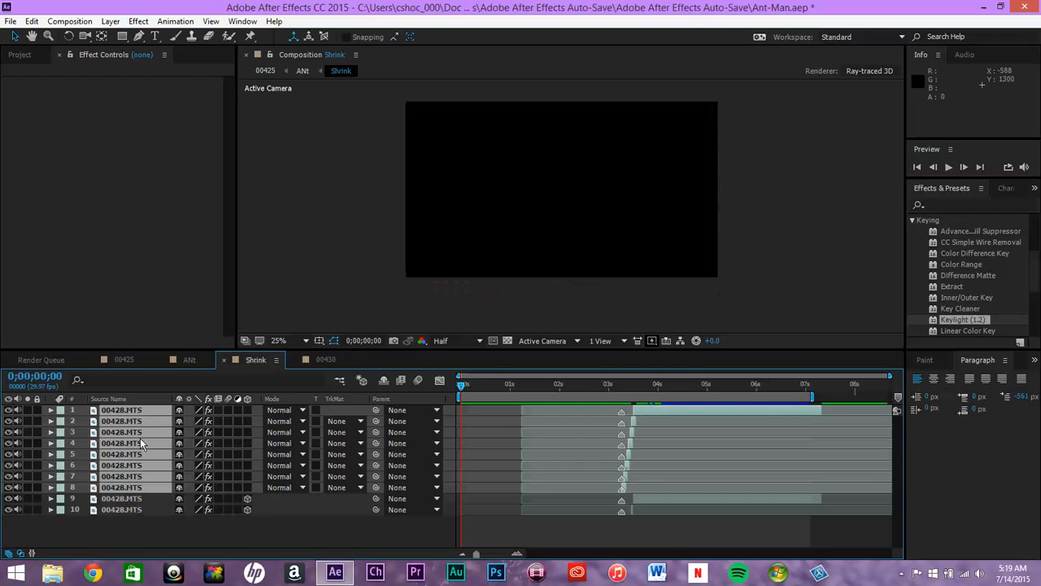
click(145, 535)
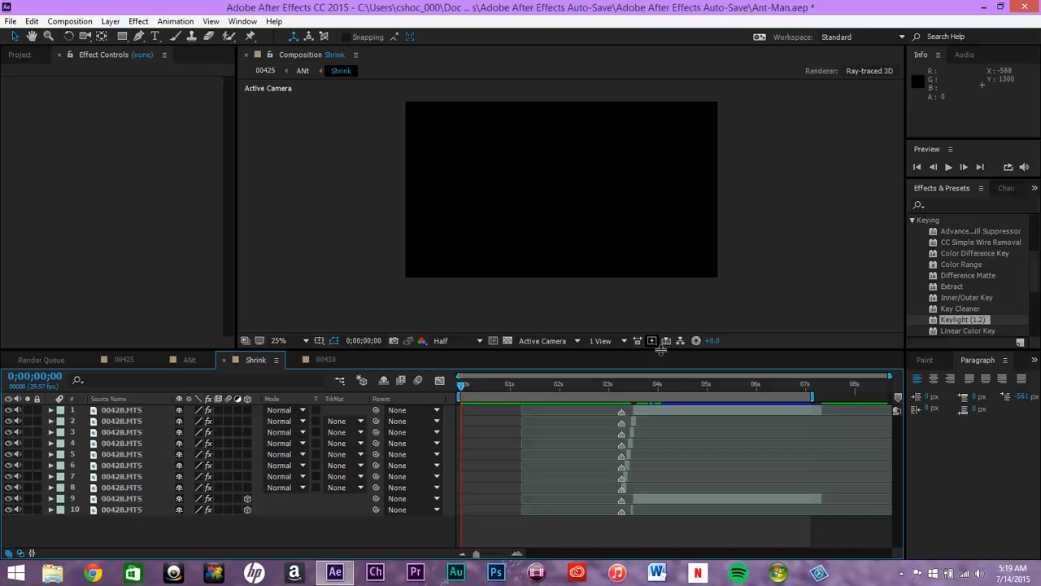
drag(462, 389, 618, 386)
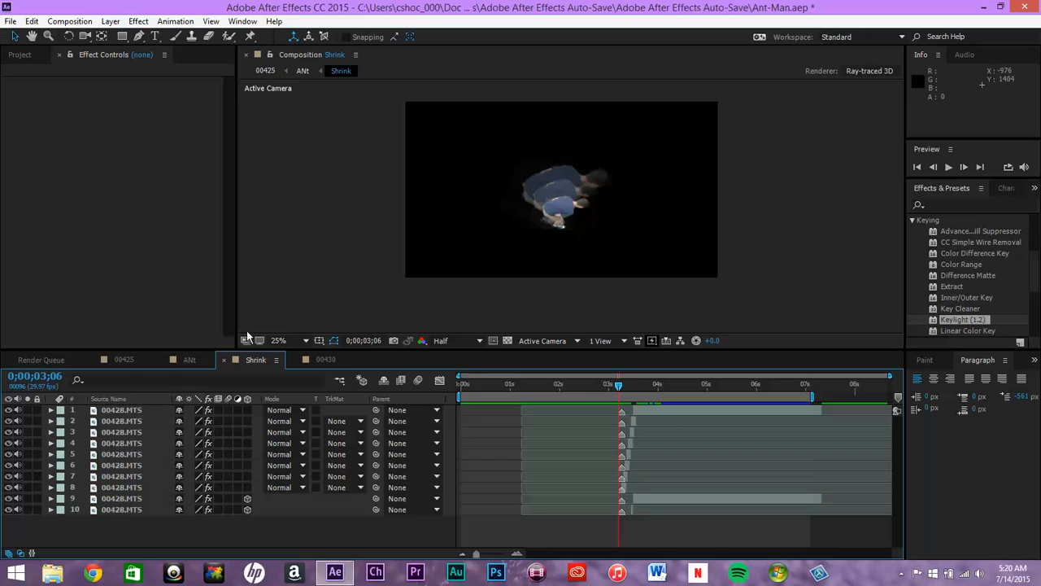
click(327, 359)
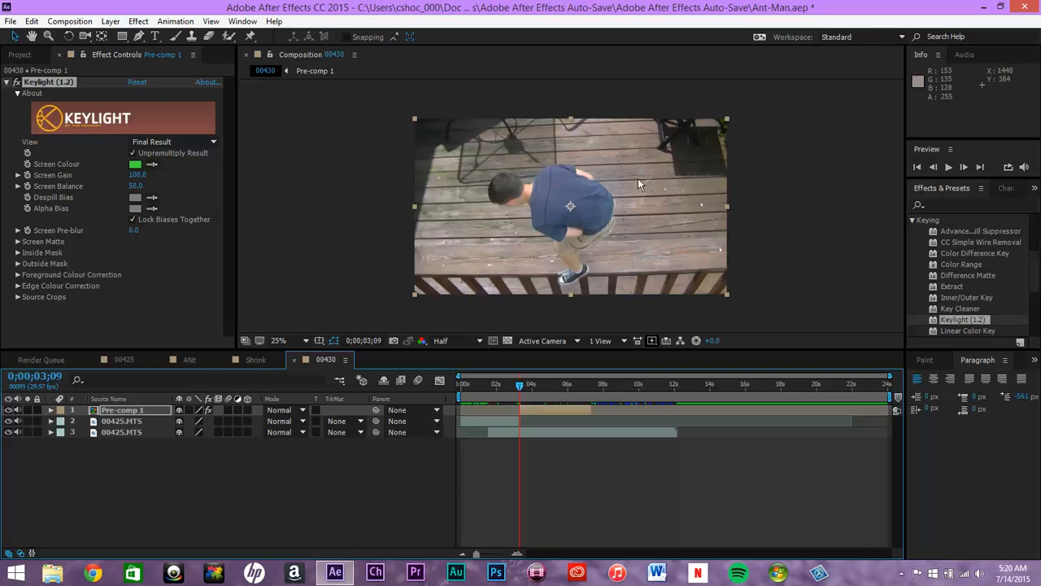
Flip the Pre-comp 1 layer horizontally in composition 00430
click(148, 478)
click(135, 410)
right_click(135, 410)
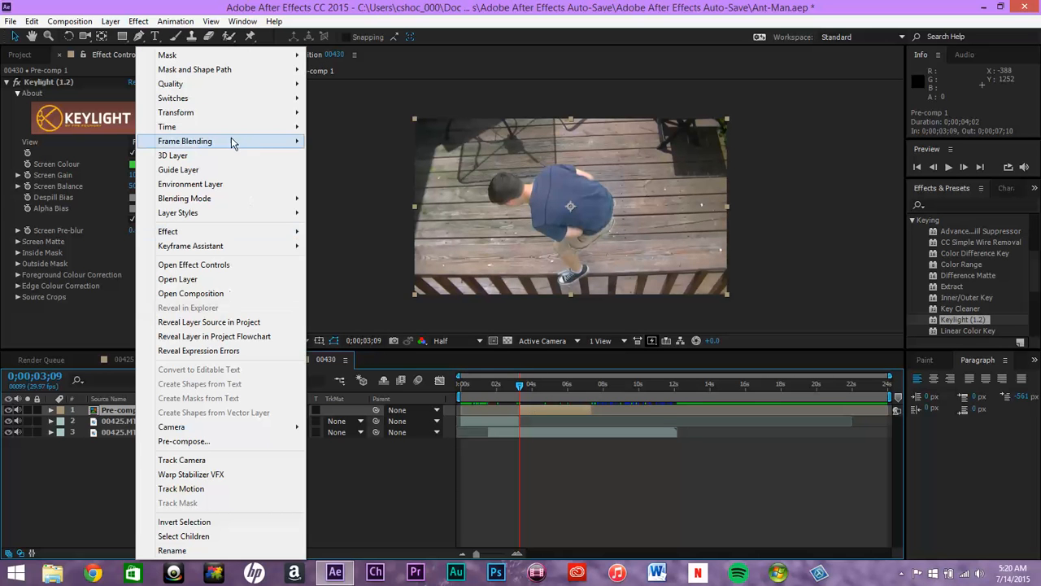
mouse_move(244, 112)
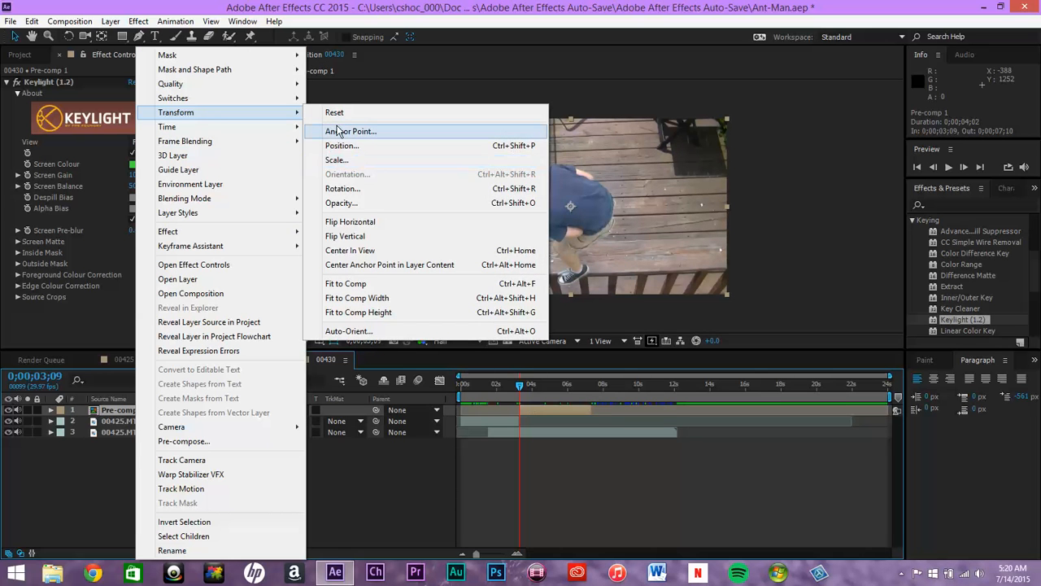
click(368, 223)
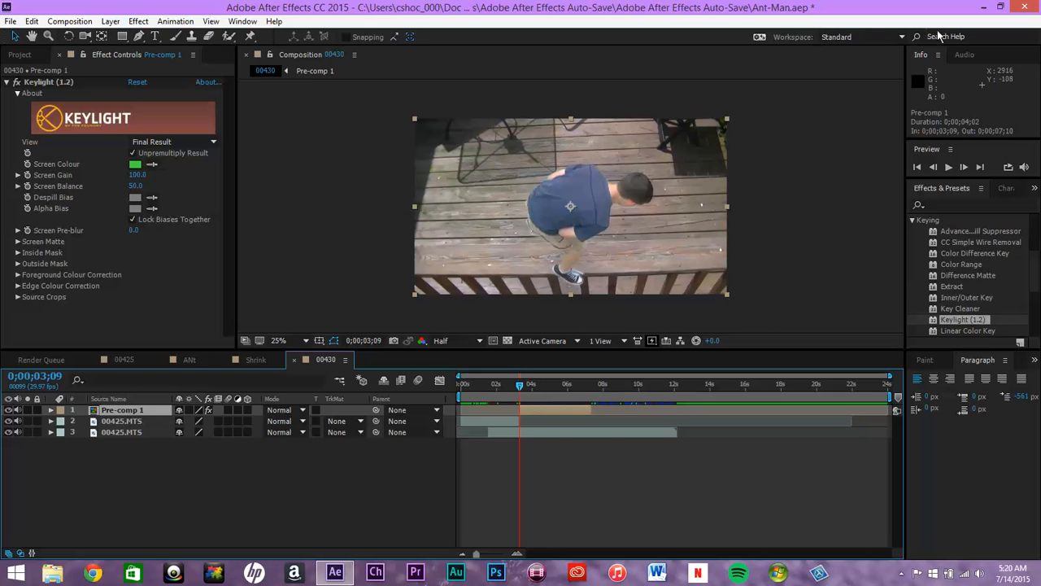
Shift Pre-comp 1 to start at 0;00;03;08 and match it to the jumping boy with scale -135%, 121% and position 892, 384
click(933, 167)
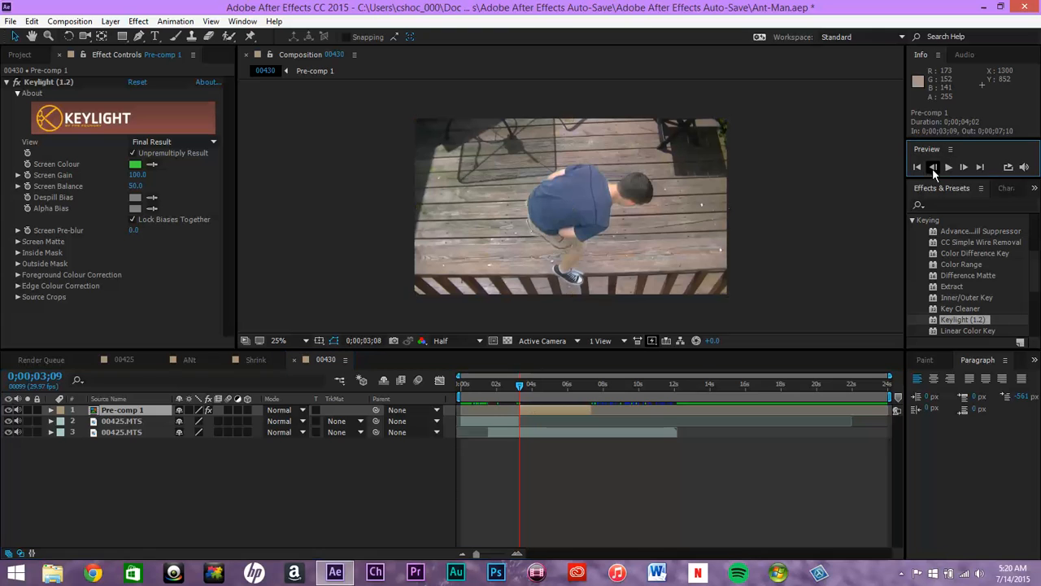
drag(530, 410, 529, 414)
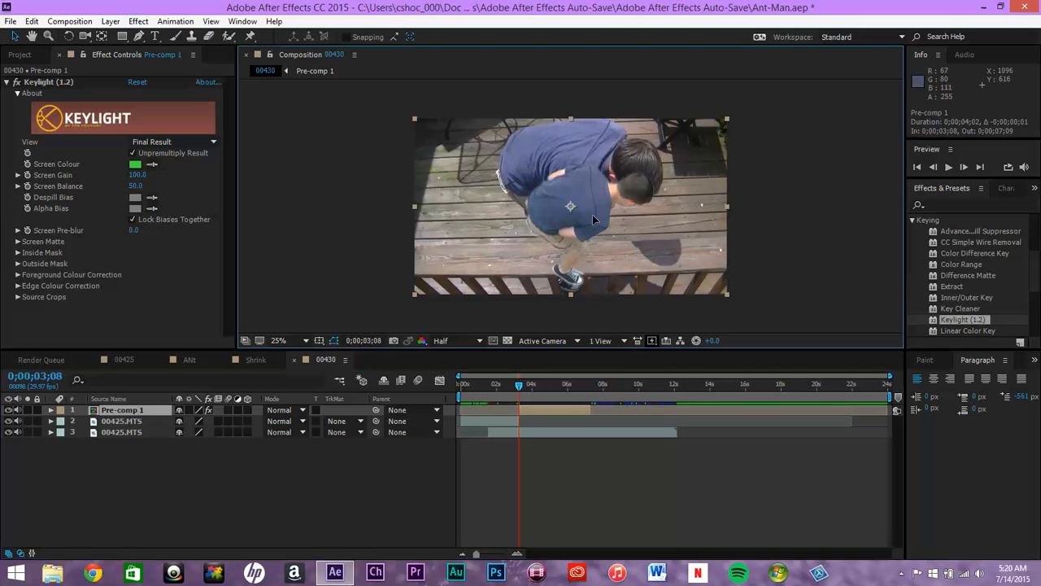
drag(592, 214, 585, 180)
drag(720, 262, 776, 280)
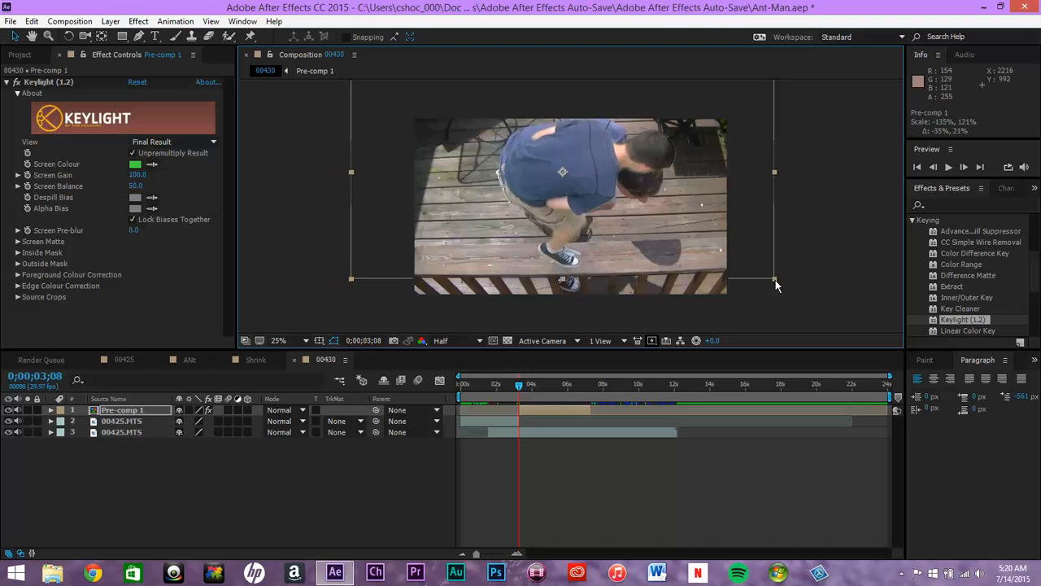
drag(591, 171, 590, 175)
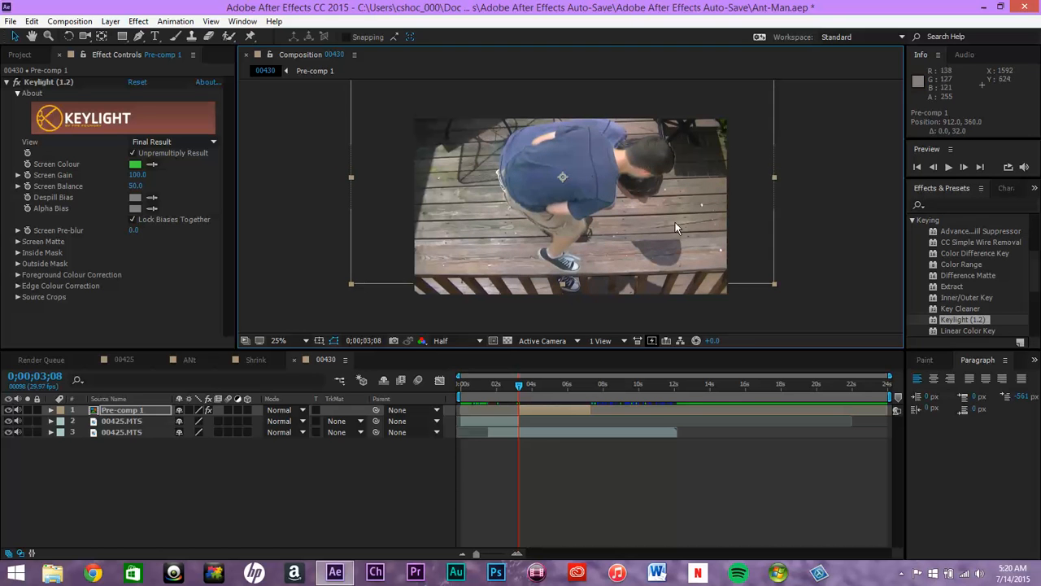
drag(594, 188, 590, 188)
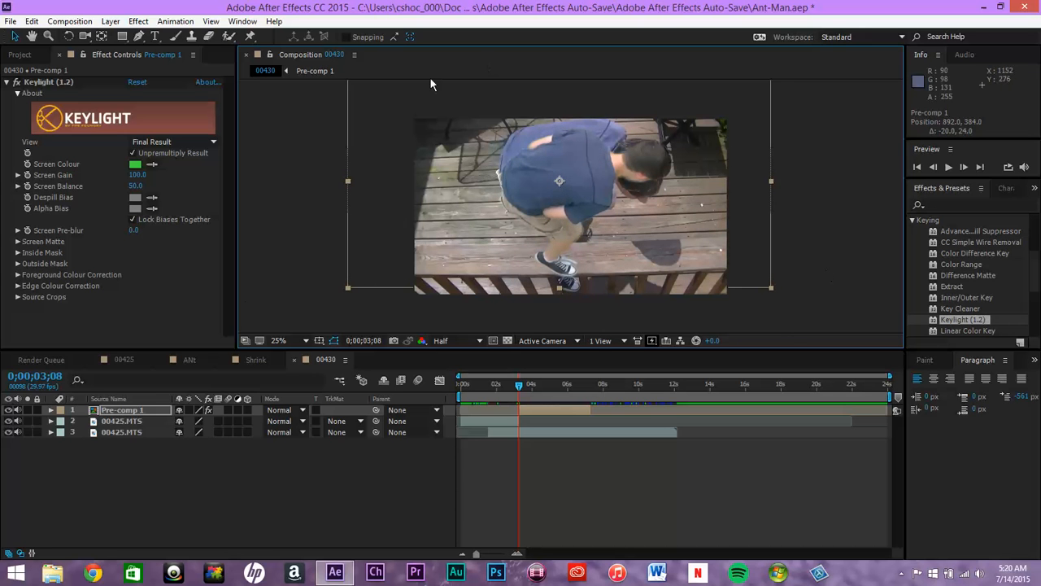
click(171, 463)
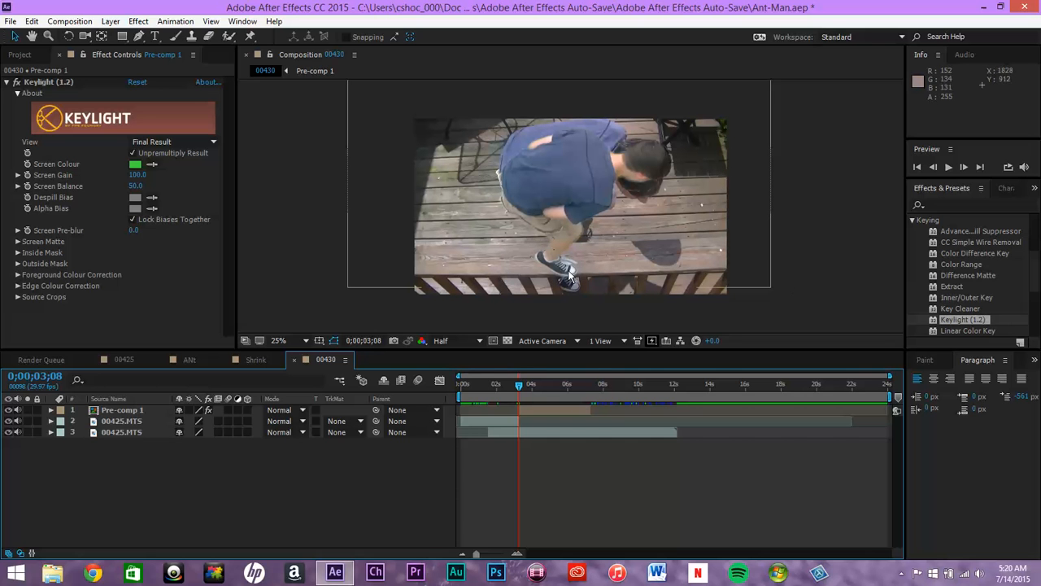
Duplicate the empty-deck 00425.MTS layer and place the copy above Pre-comp 1 as the top layer
click(150, 431)
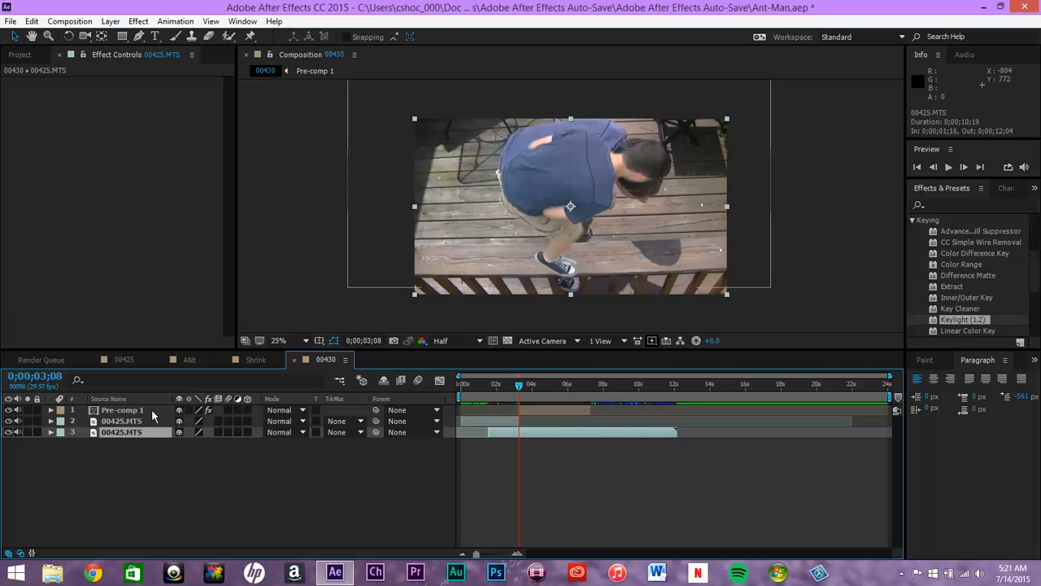
key(ctrl+d)
drag(139, 432, 145, 406)
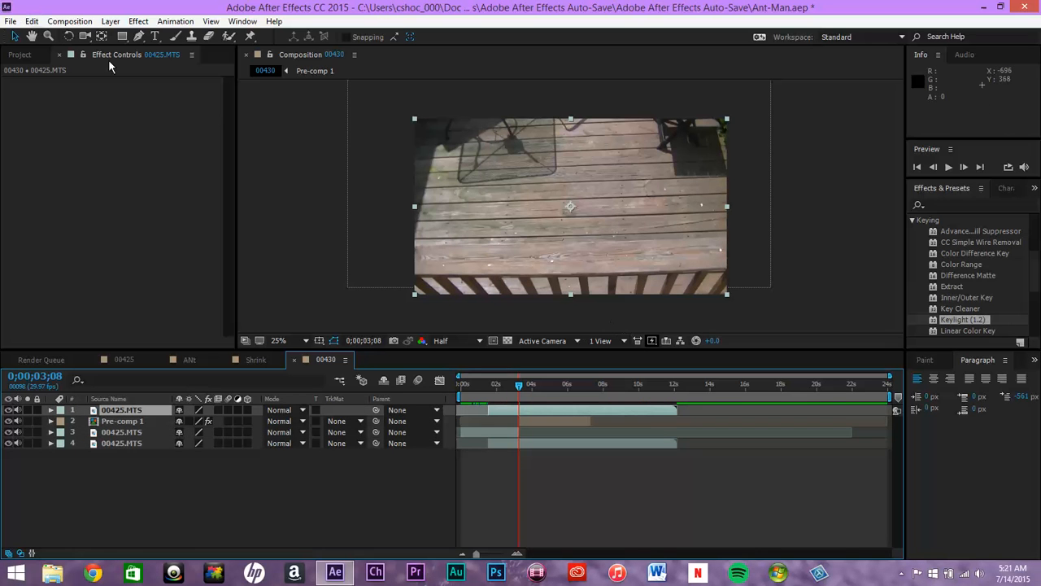
Draw a closed four-point Pen mask on the top 00425.MTS layer around the front deck board and railing to hide the feet
click(139, 36)
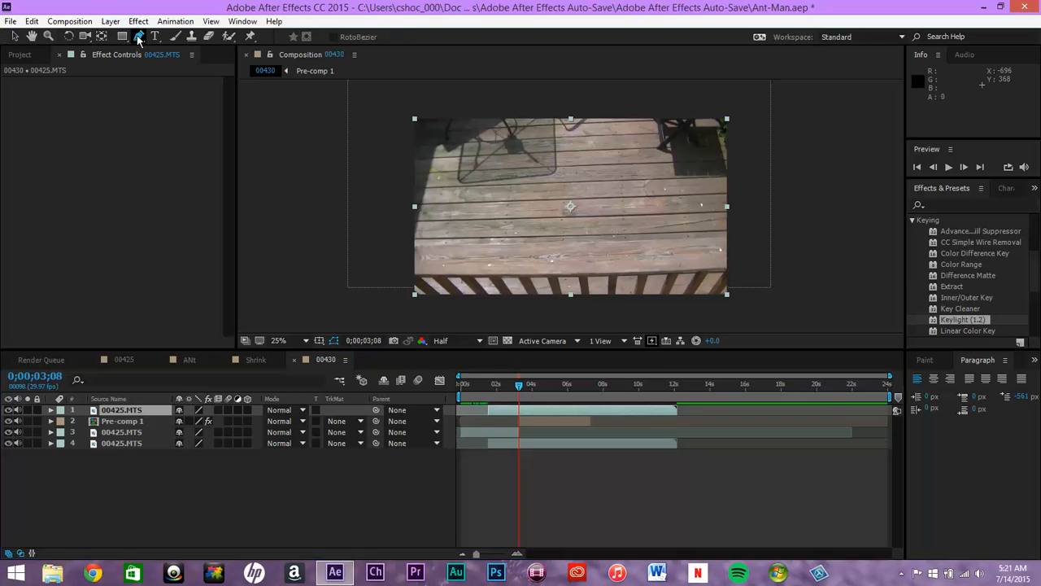
click(413, 245)
click(730, 237)
click(738, 303)
click(396, 302)
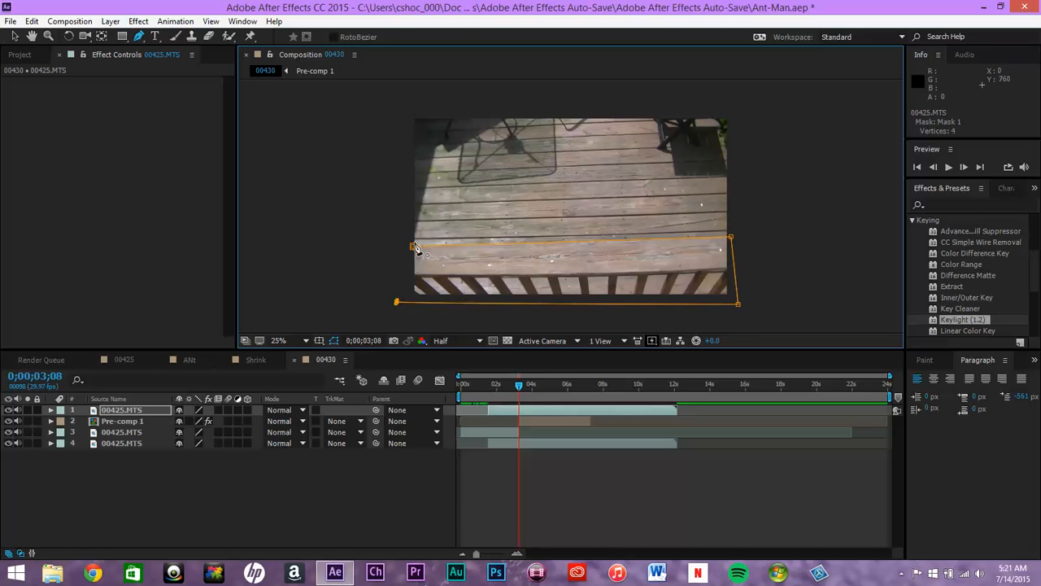
click(415, 259)
click(400, 479)
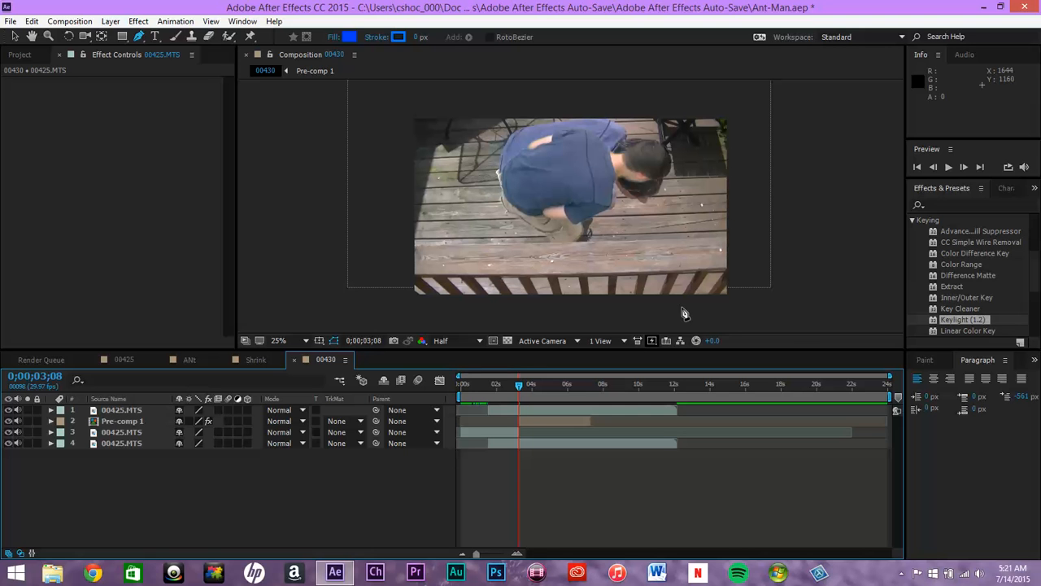
Shift Pre-comp 1 one frame later to start at 0;00;03;09
click(120, 421)
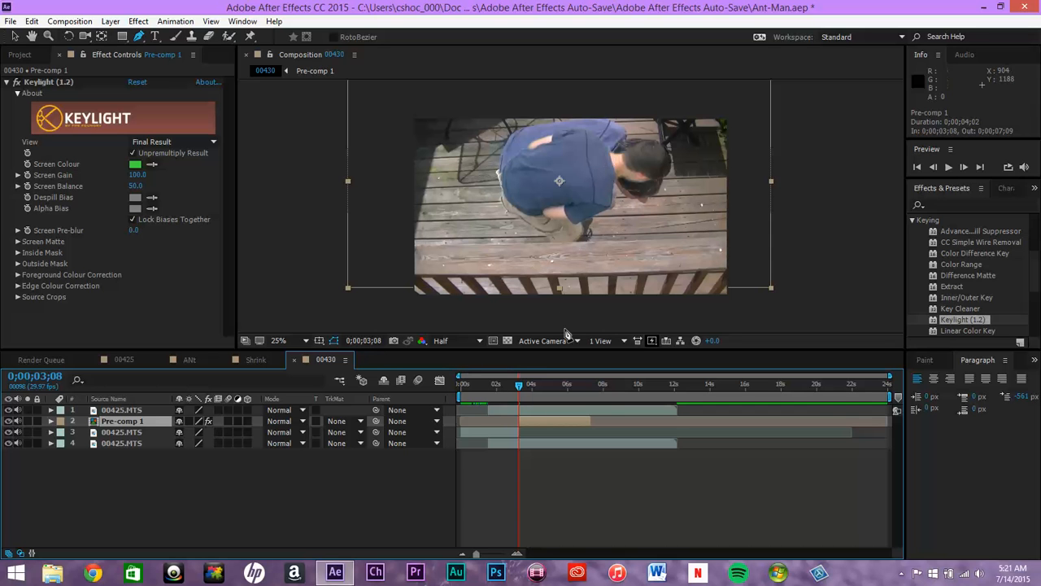
click(964, 166)
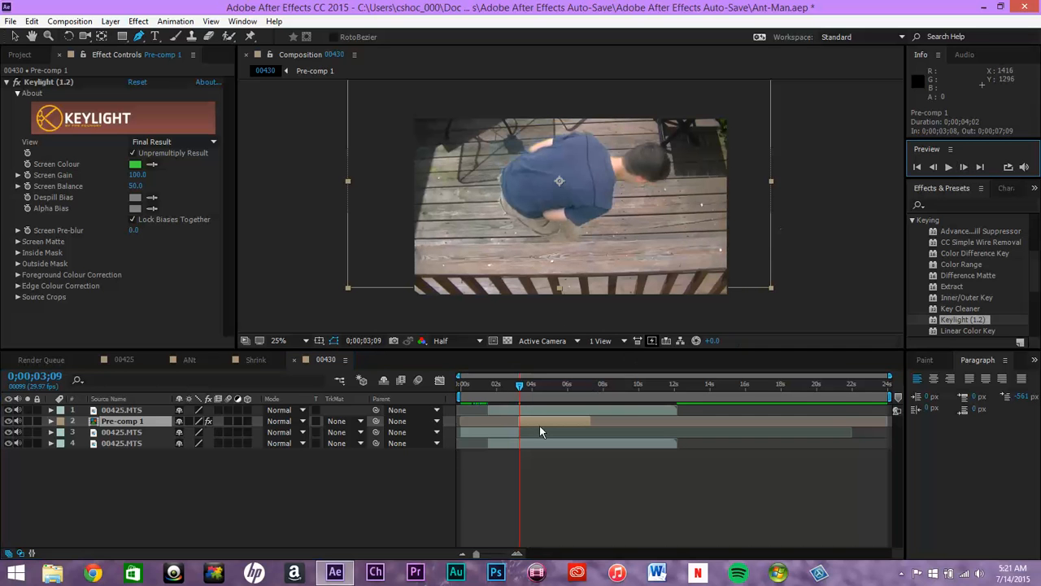
drag(528, 423, 526, 423)
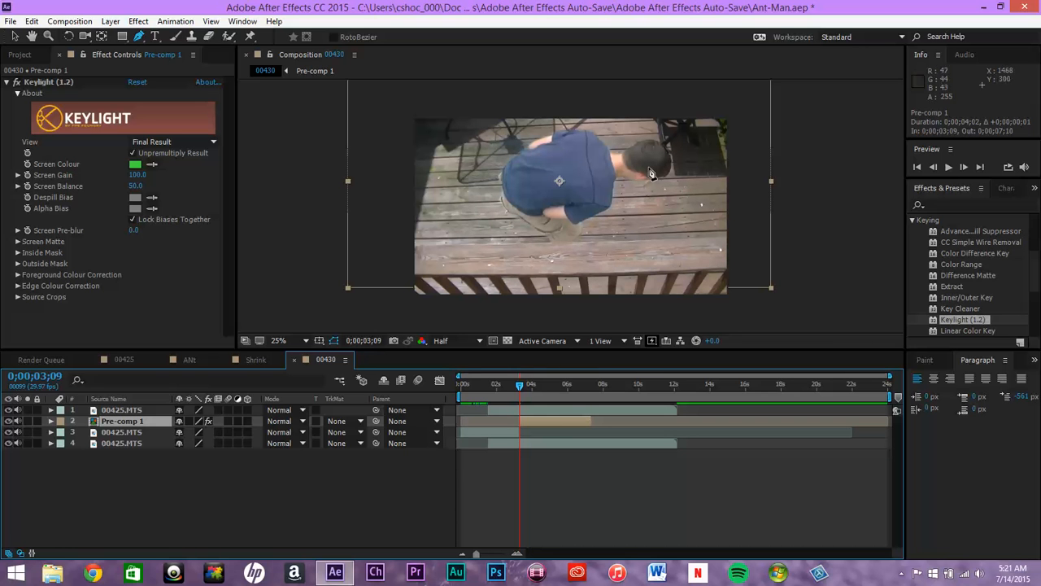
At 0;00;03;10, duplicate Pre-comp 1, shrink the copy to about -110%, 100% scale, and position it at 876, 440
click(14, 37)
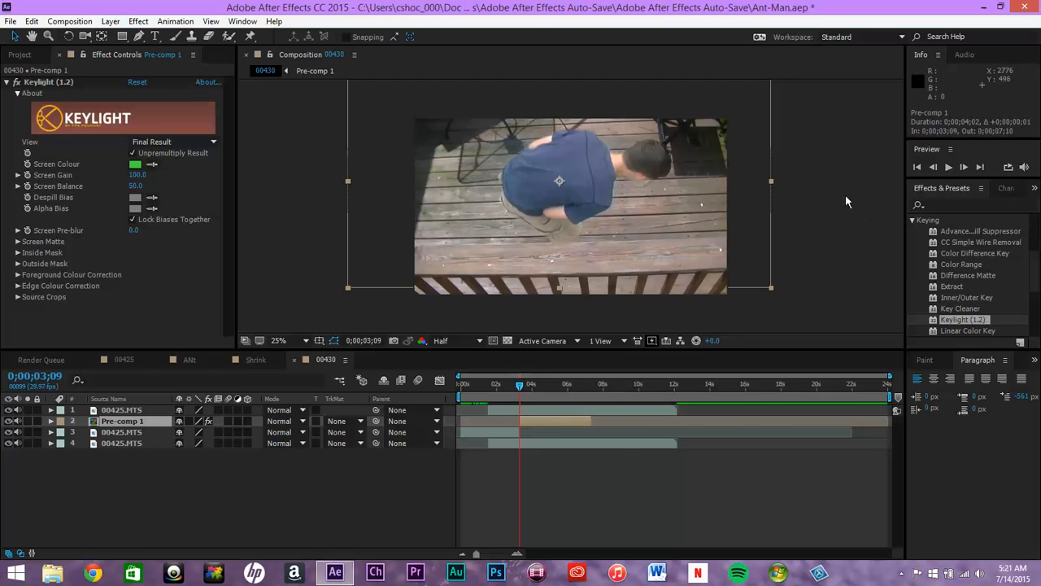
click(965, 167)
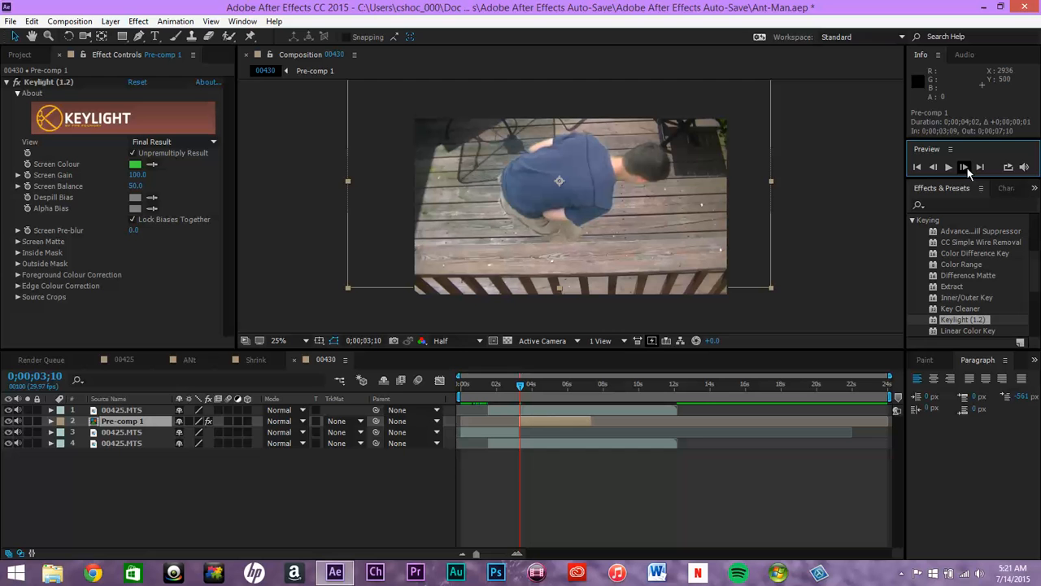
key(ctrl+d)
drag(772, 291, 731, 271)
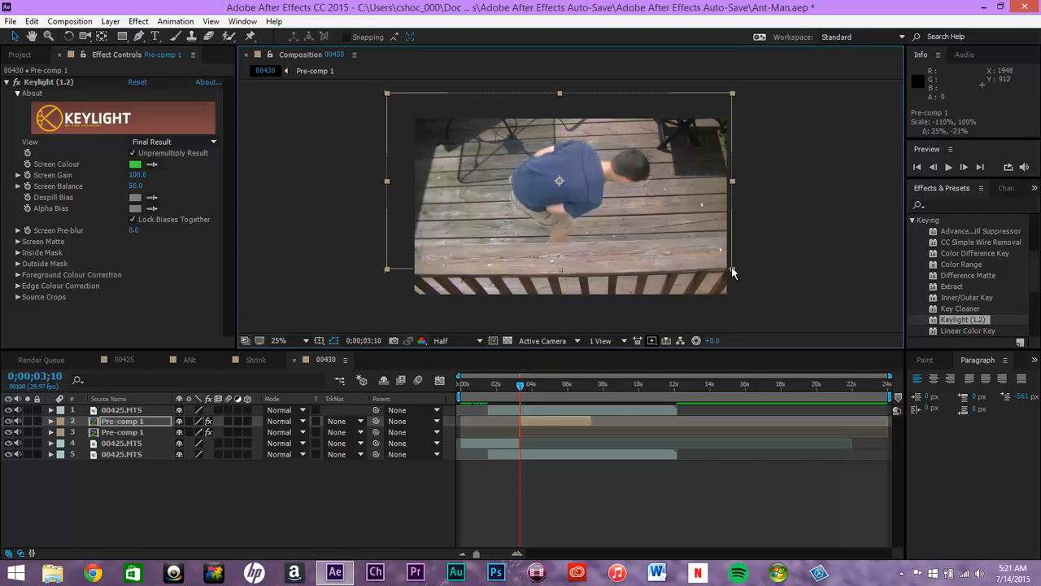
drag(577, 176, 574, 185)
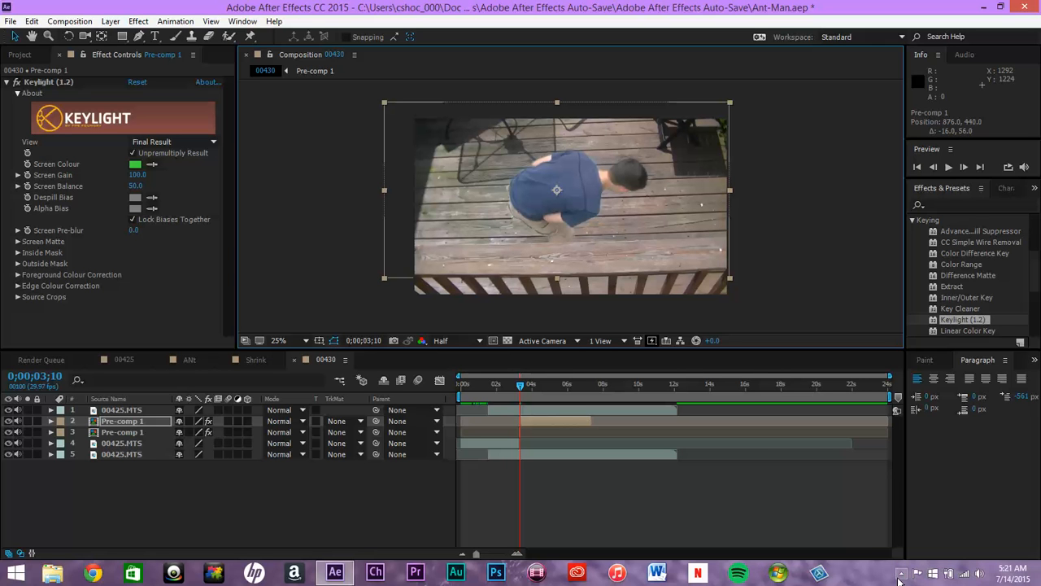
click(900, 573)
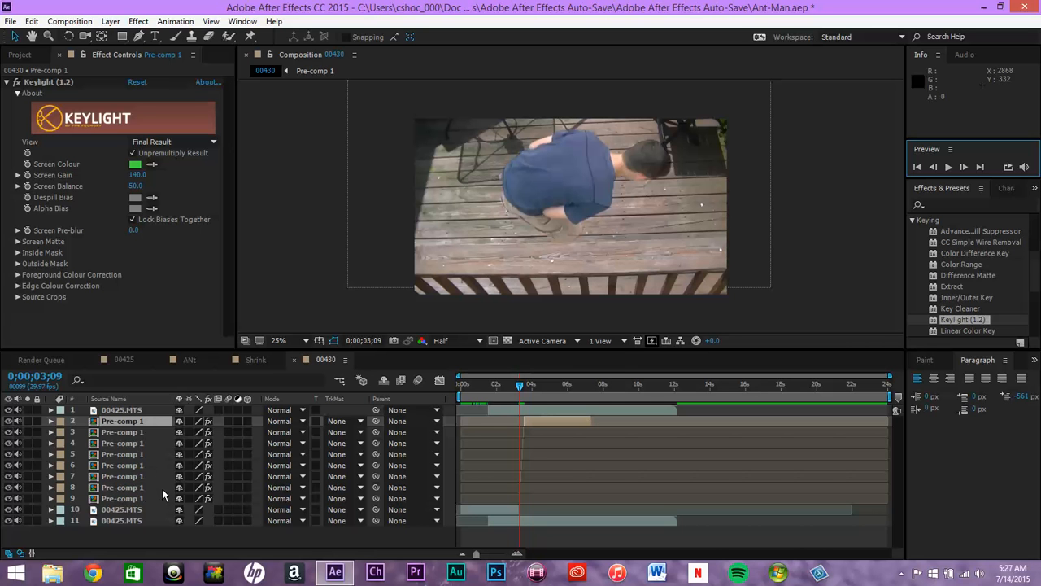
Review the shrink frame by frame from 0;00;03;09 to 0;00;03;16 and back, and play the preview from 0;00;03;09
click(963, 167)
click(963, 166)
click(964, 167)
click(963, 167)
click(963, 167)
click(963, 167)
click(963, 167)
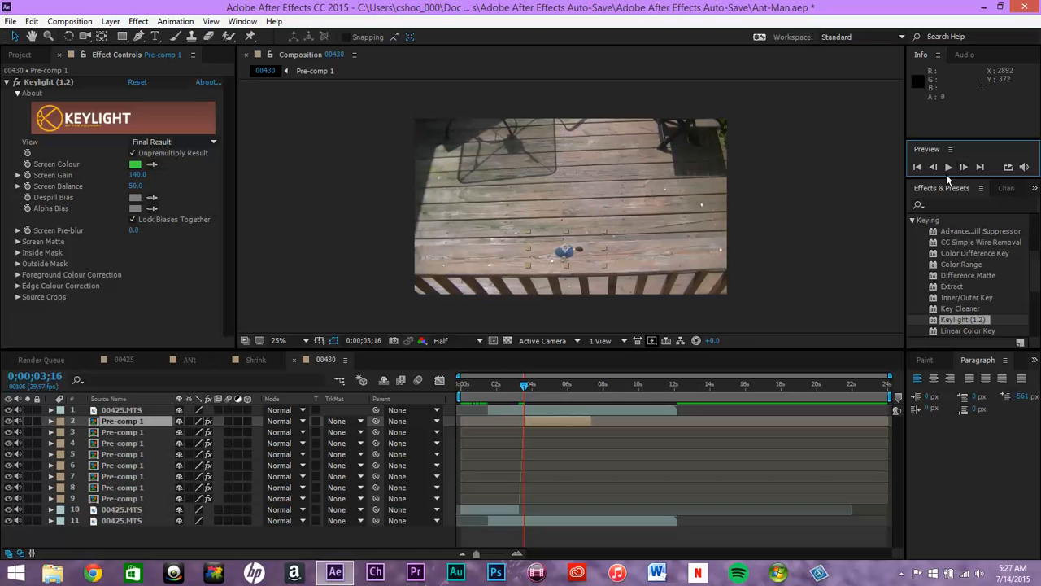
click(933, 167)
click(933, 167)
click(933, 167)
click(934, 167)
click(933, 166)
click(933, 167)
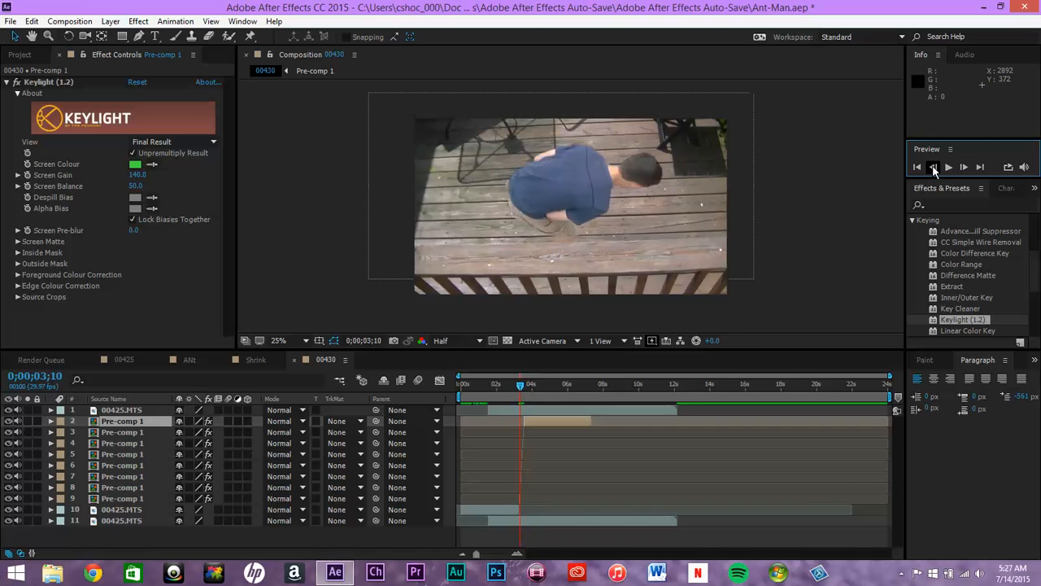
click(933, 166)
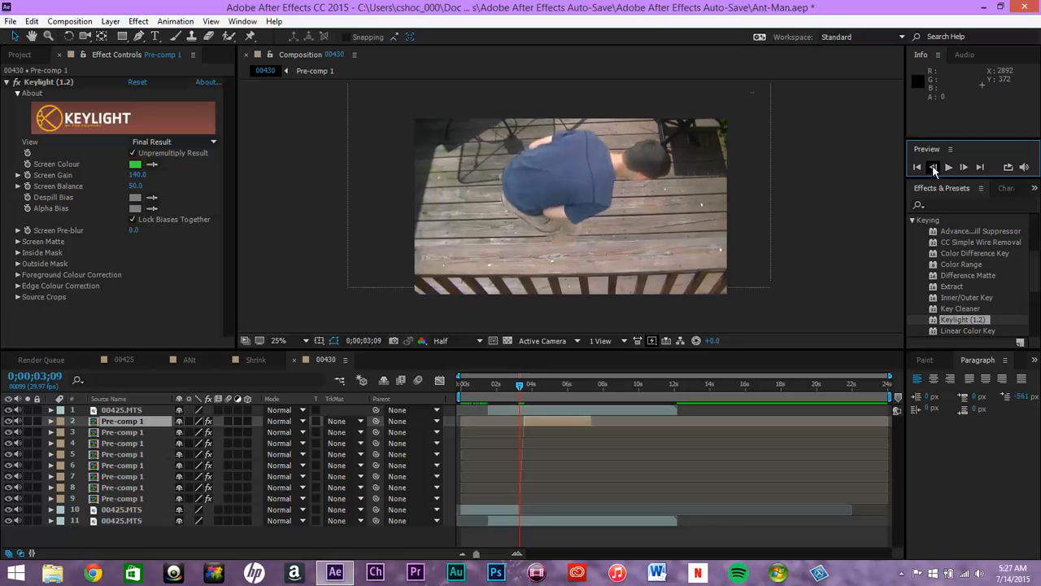
click(948, 166)
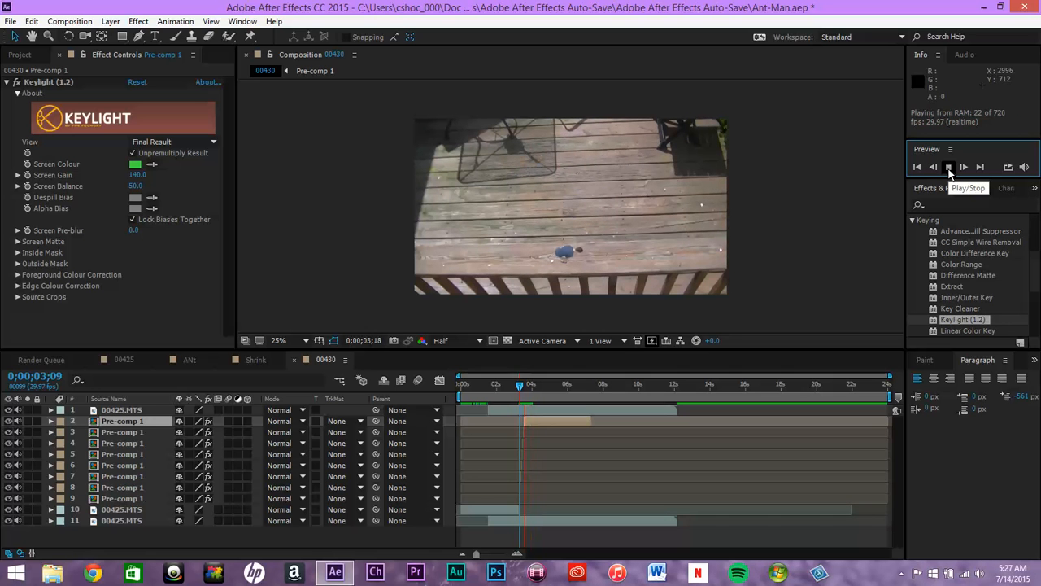
click(949, 168)
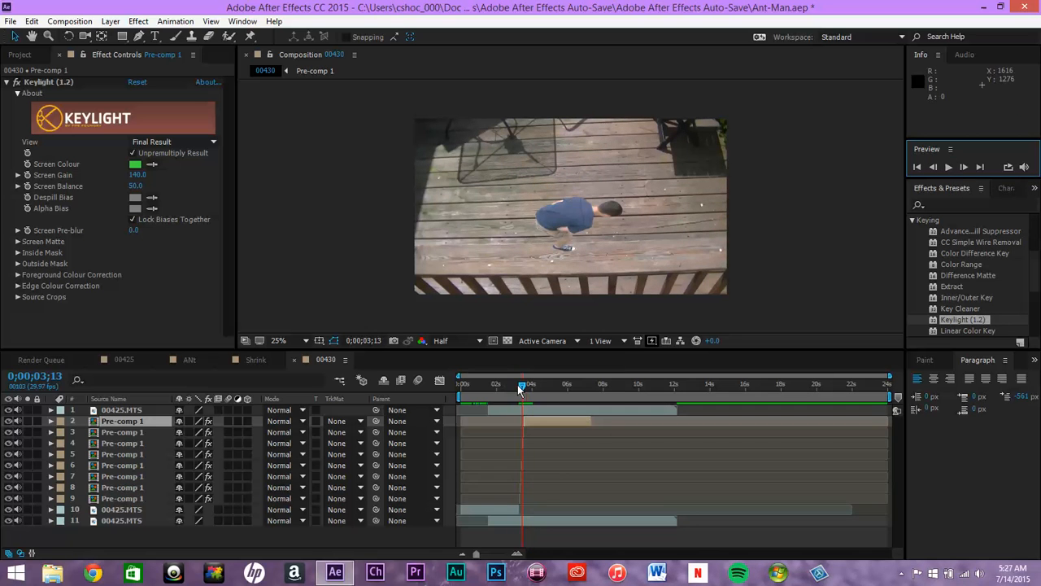
Extend the single-frame Pre-comp 1 layers 9 through 3 to three frames each so that neighbouring copies overlap
drag(520, 387, 510, 388)
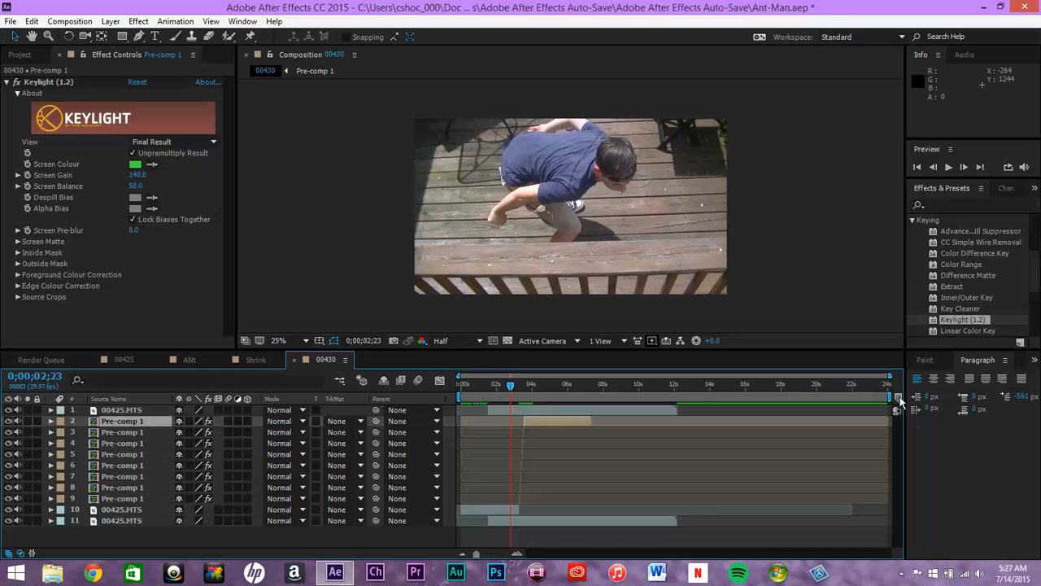
drag(890, 377, 497, 523)
drag(549, 554, 586, 554)
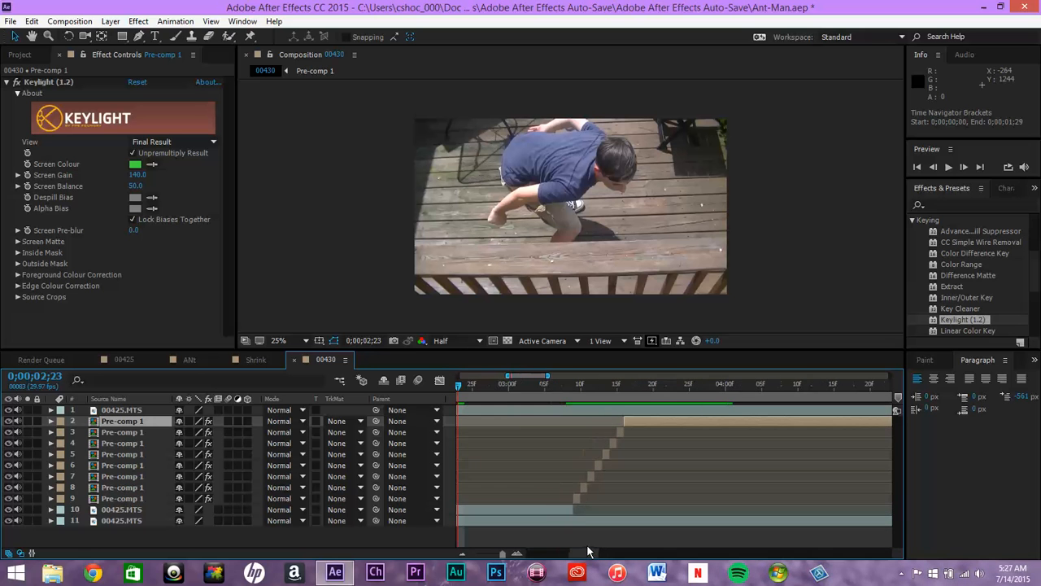
click(587, 384)
click(579, 390)
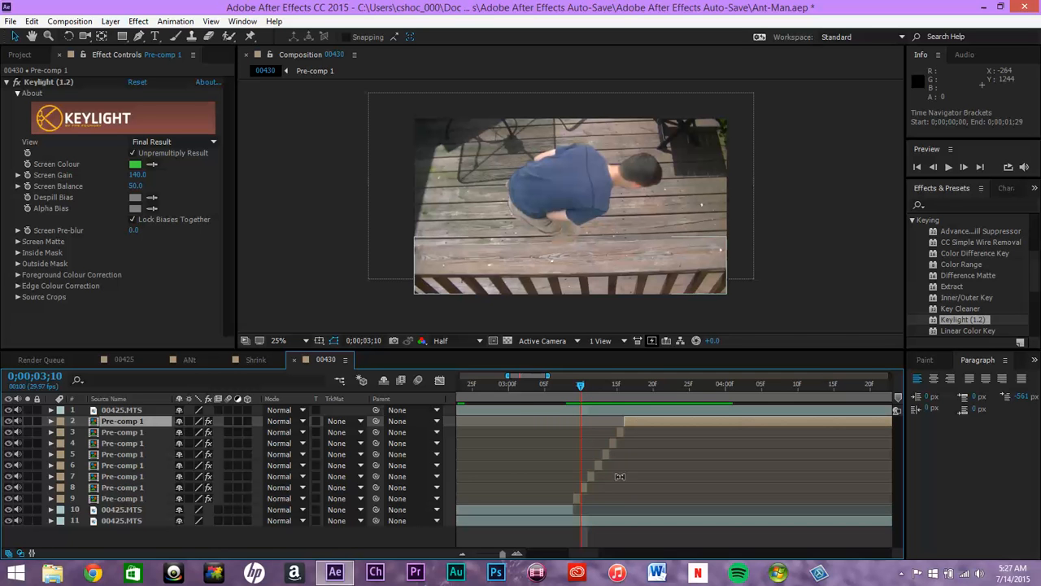
click(587, 498)
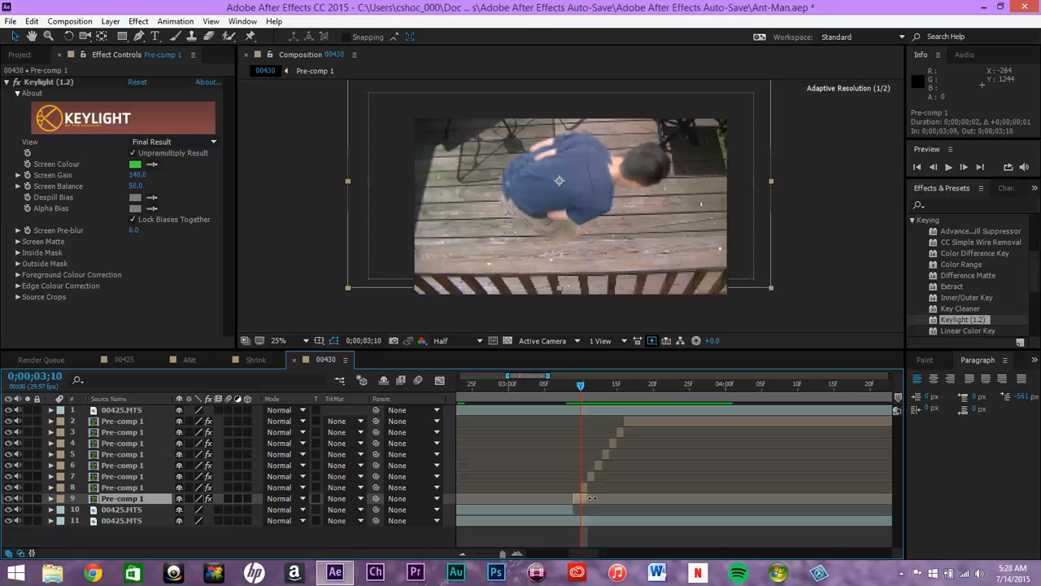
click(599, 487)
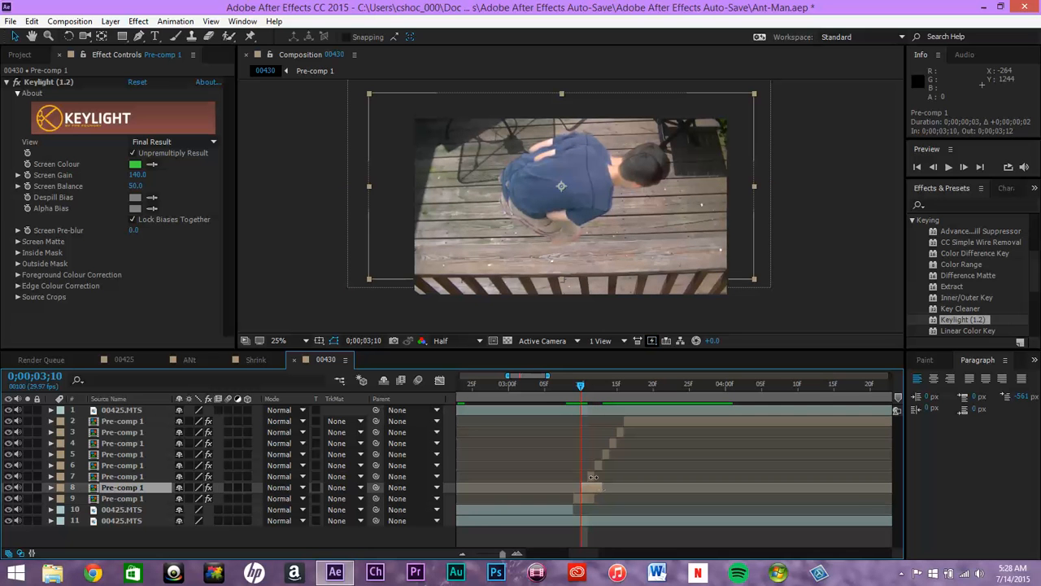
click(602, 477)
click(621, 465)
drag(621, 465, 620, 455)
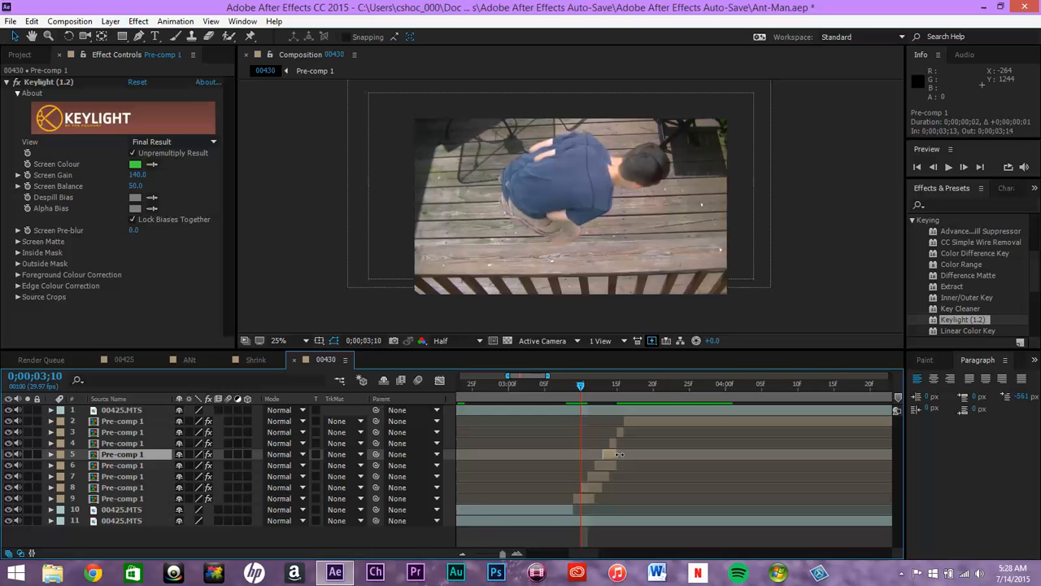
click(622, 443)
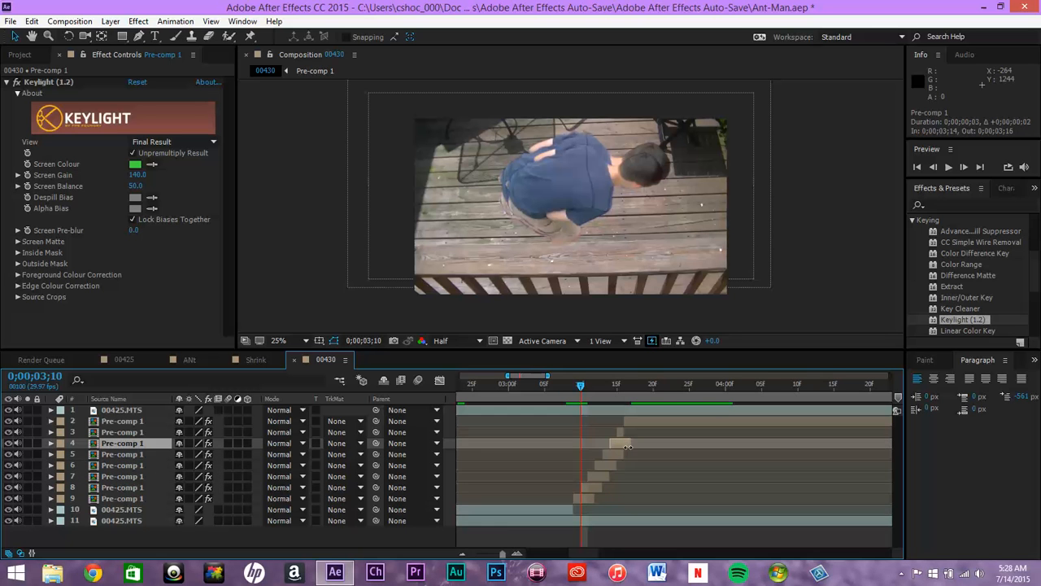
click(622, 431)
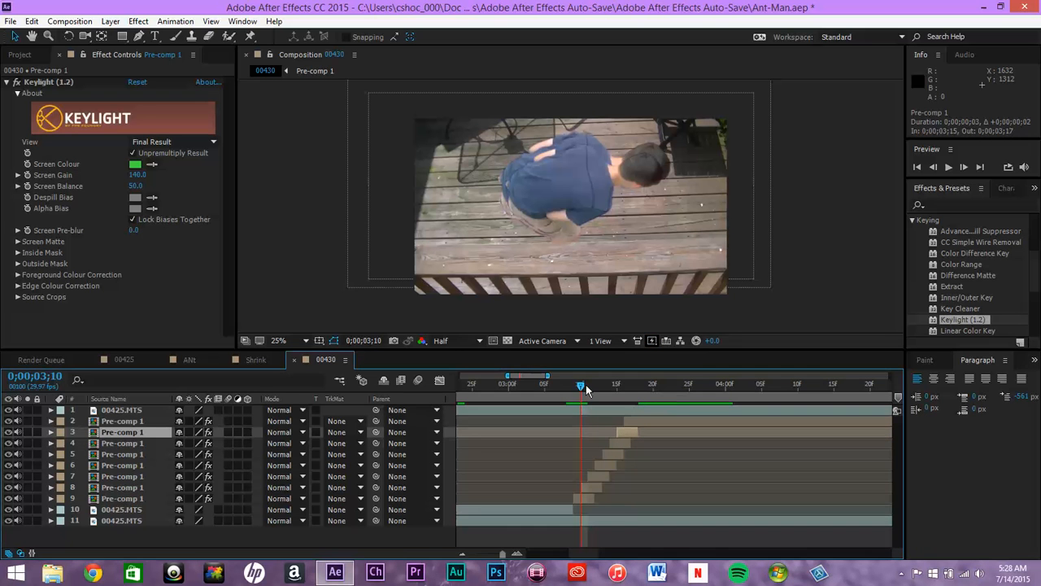
Keyframe the Opacity of Pre-comp 1 layer 9 at 100% on 0;00;03;09 and 42% on 0;00;03;10
drag(580, 386, 574, 385)
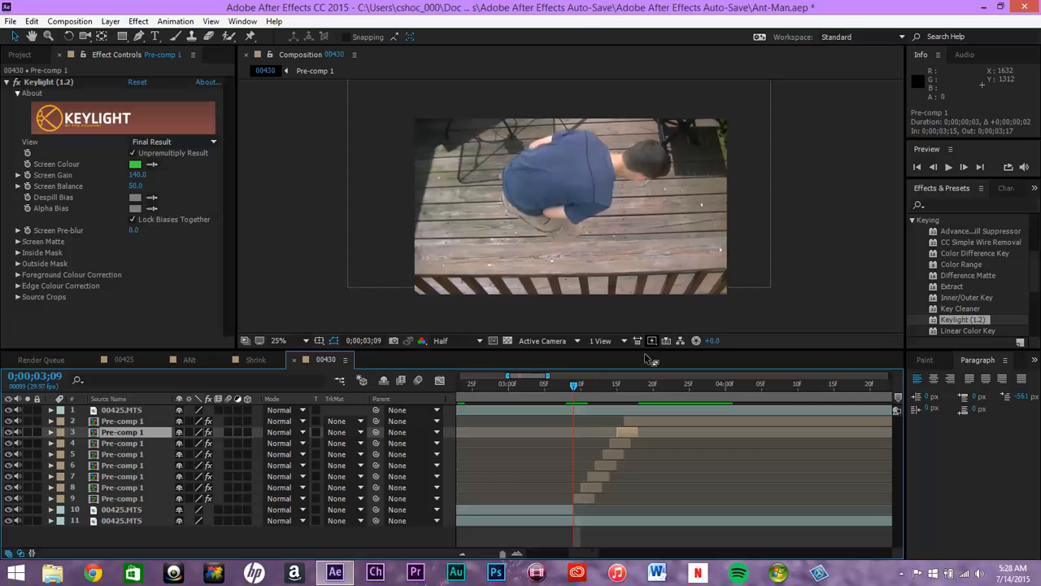
click(114, 499)
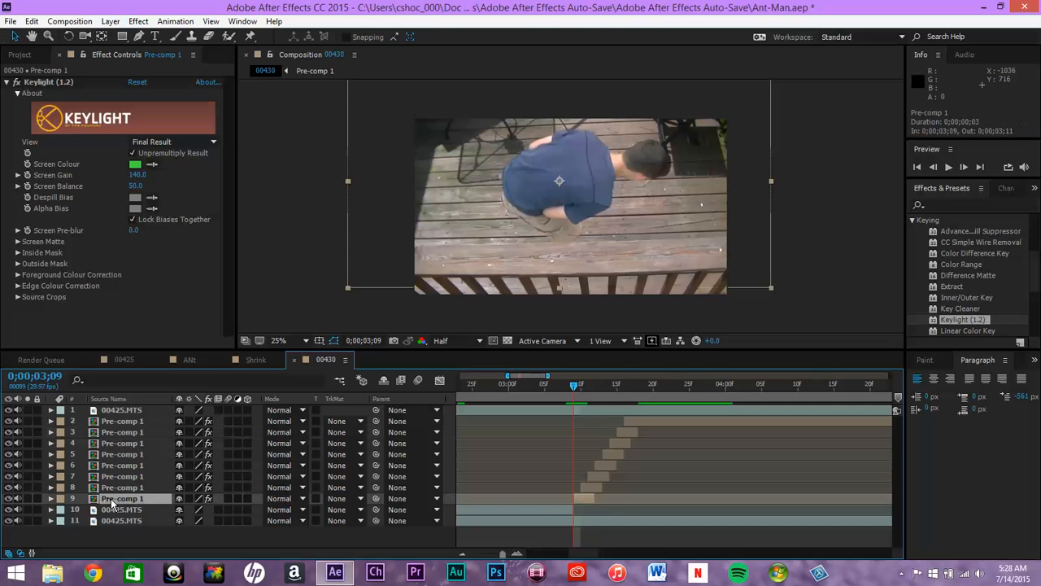
click(50, 498)
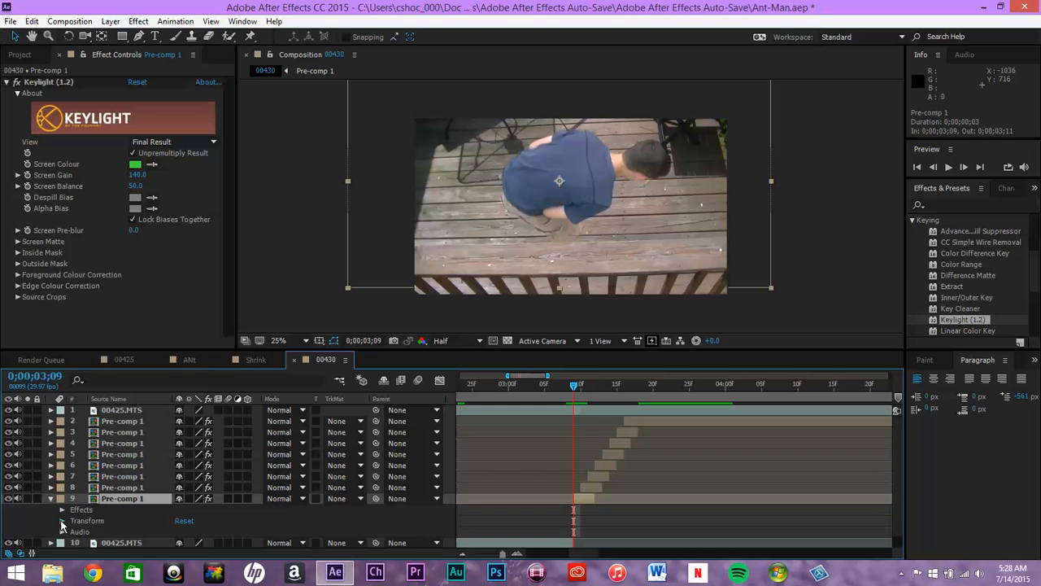
click(62, 521)
click(83, 541)
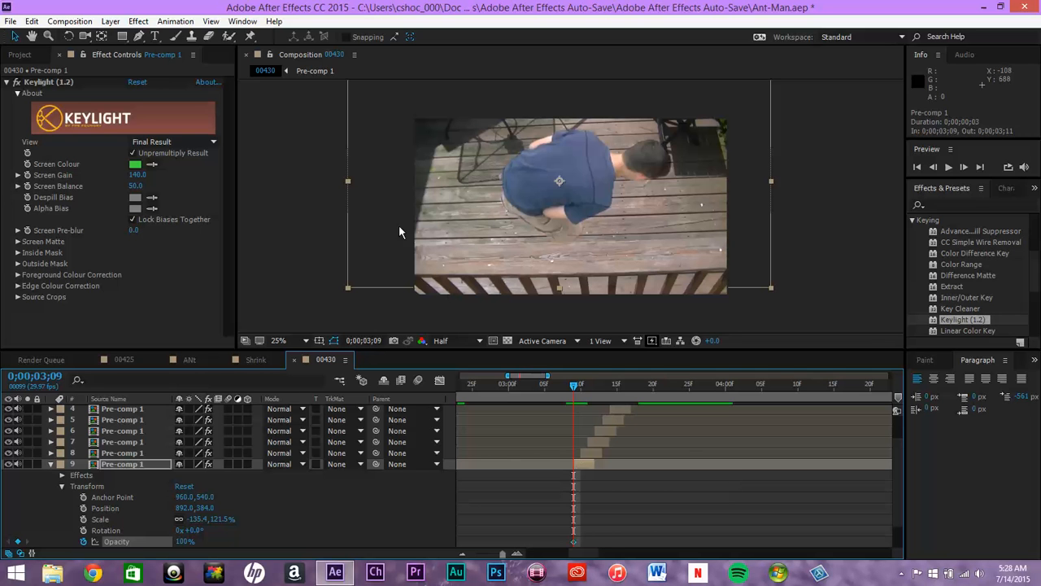
click(964, 167)
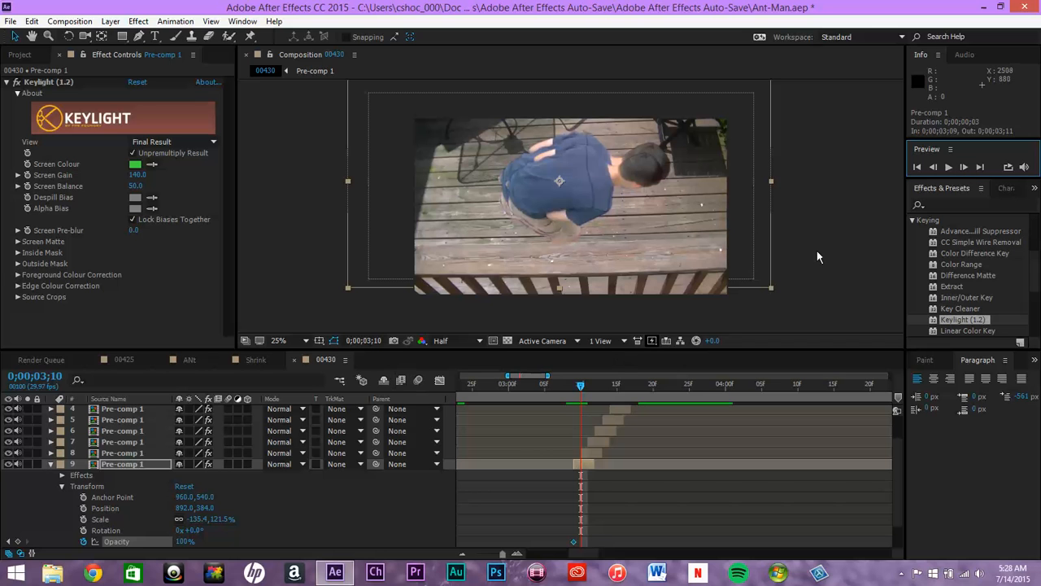
click(184, 542)
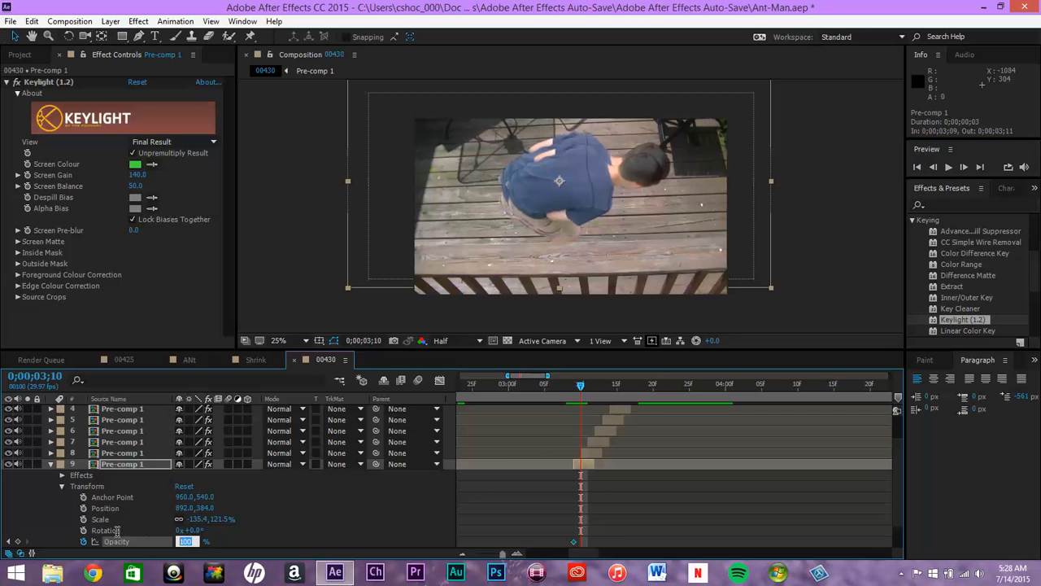
text(42)
key(Return)
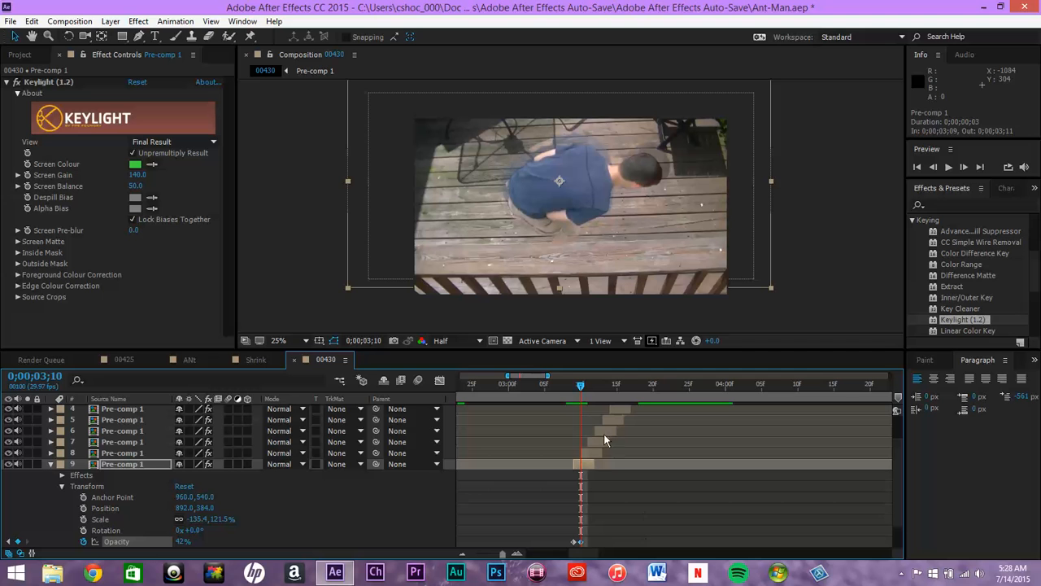
click(49, 465)
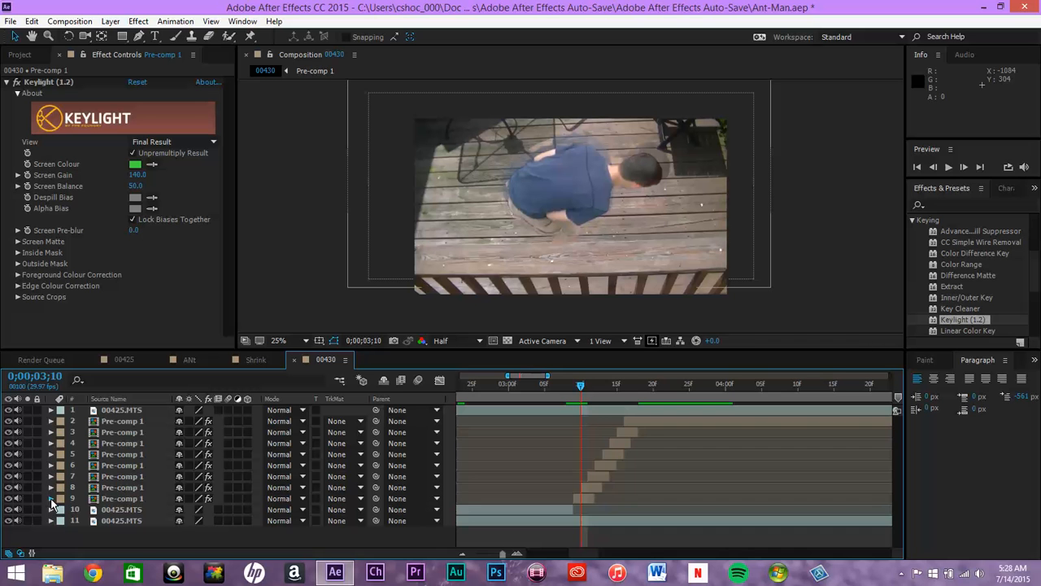
click(51, 498)
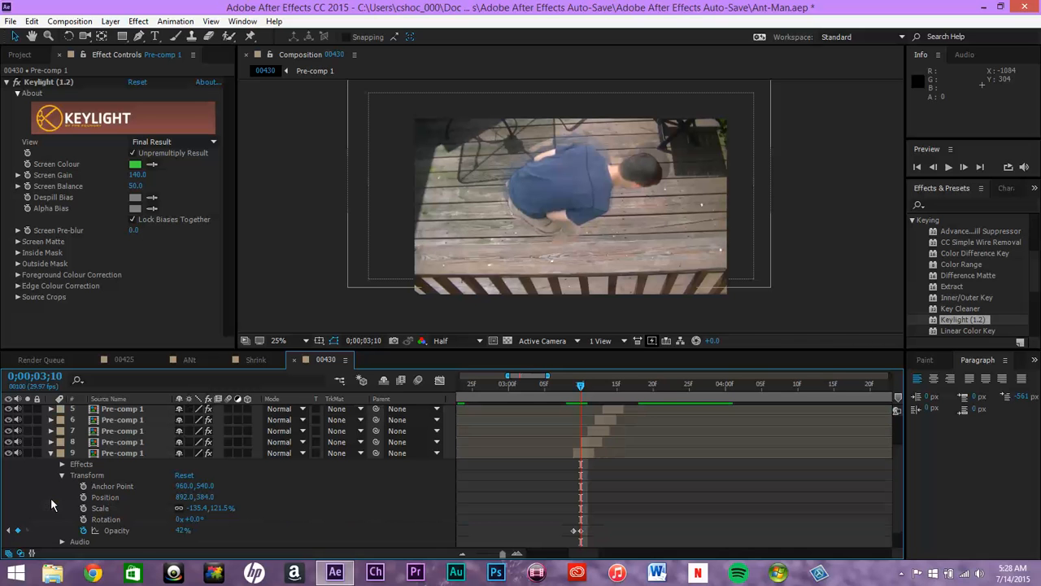
click(50, 454)
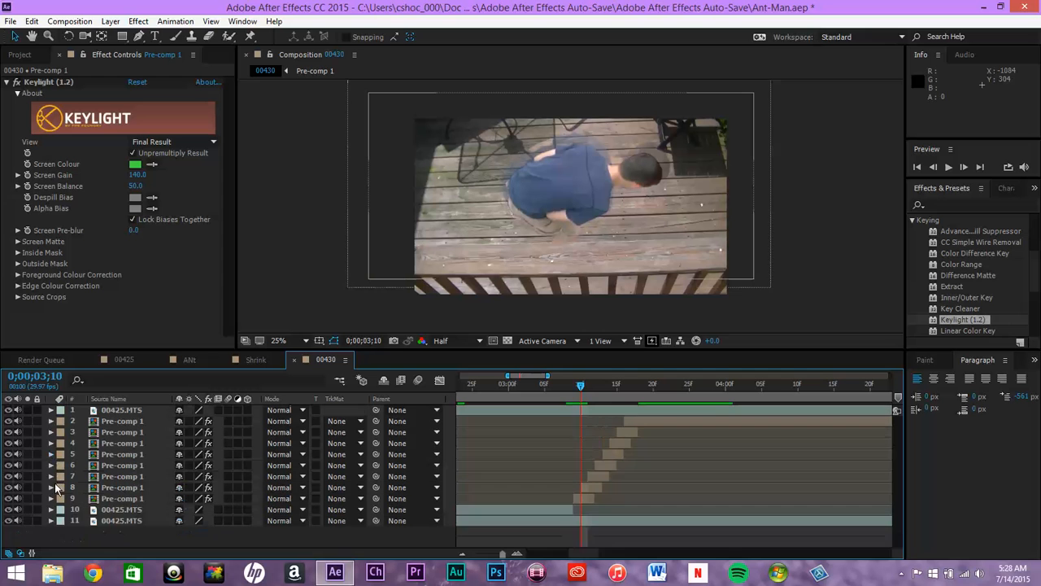
Keyframe the Opacity of Pre-comp 1 layer 8 at 100% on 0;00;03;10 and 42% on 0;00;03;11
click(50, 488)
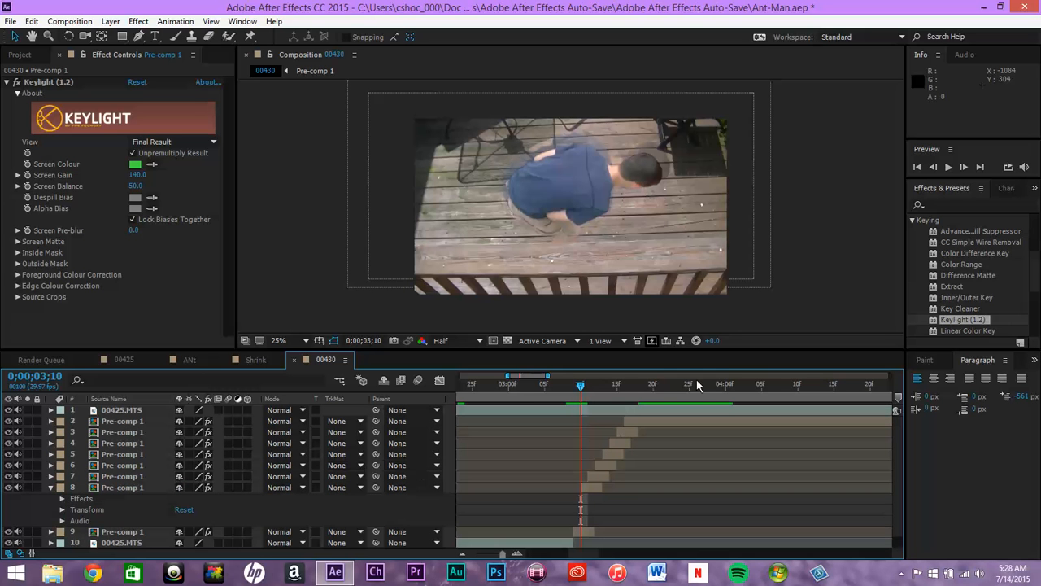
click(63, 510)
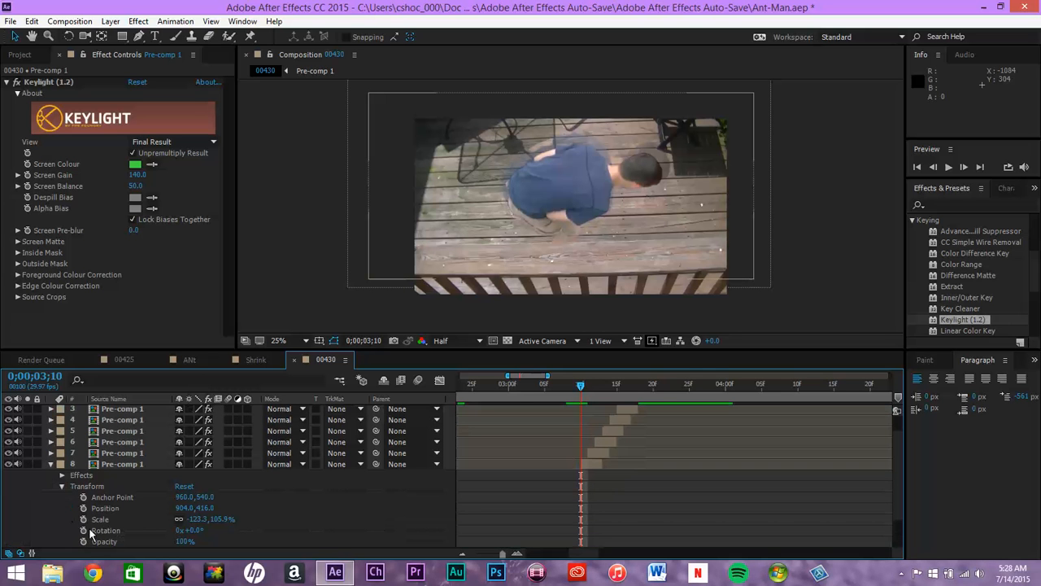
click(83, 542)
click(963, 167)
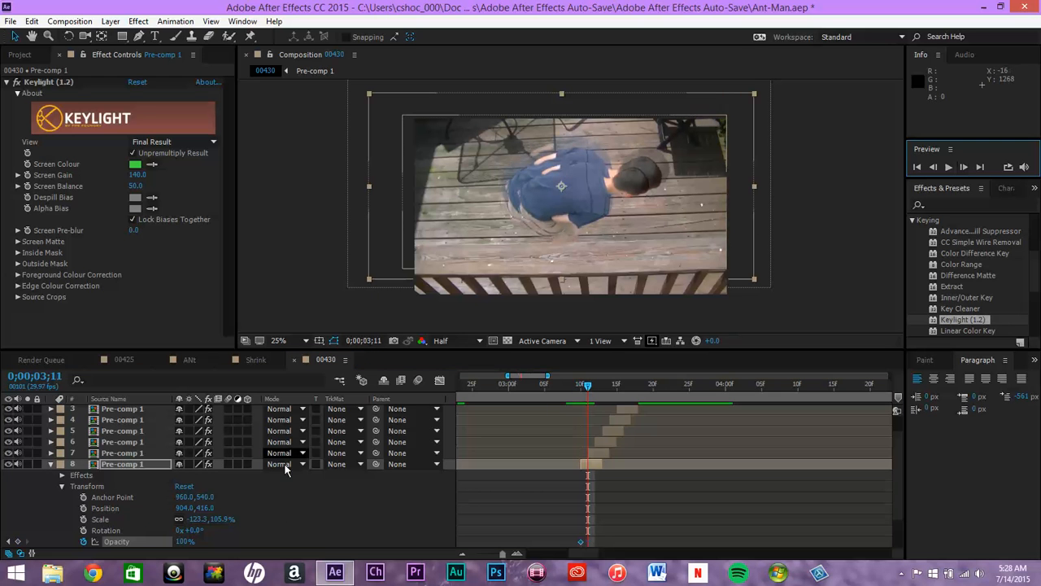
click(186, 542)
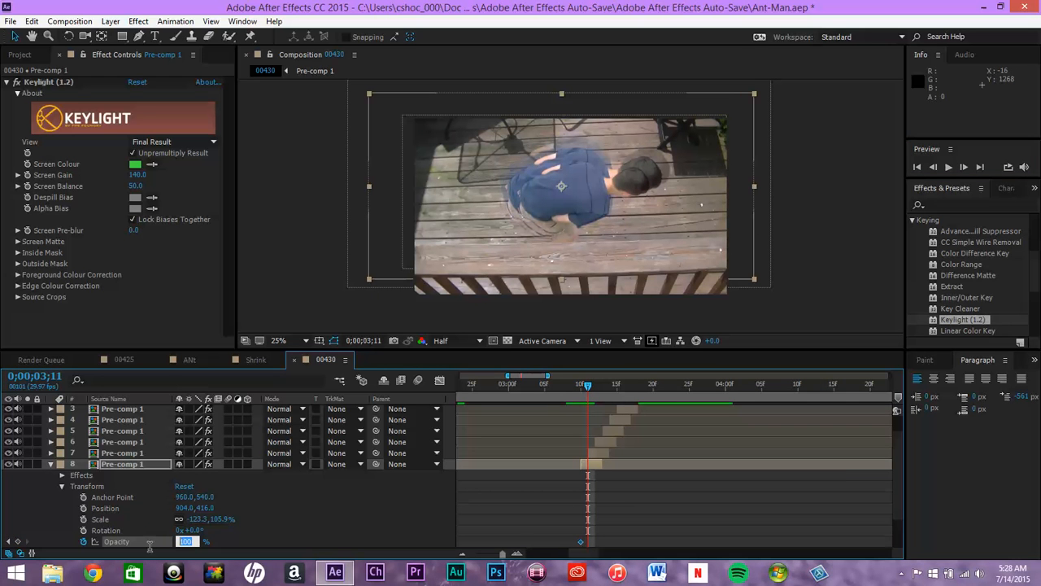
text(42)
key(Return)
click(51, 464)
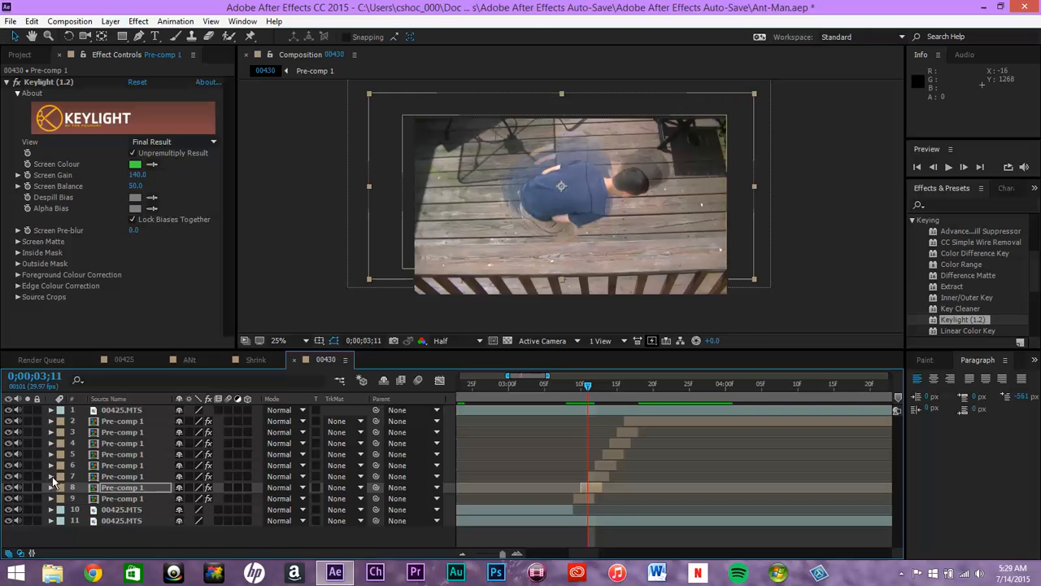
Keyframe the Opacity of Pre-comp 1 layer 7 at 100% on 0;00;03;11 and 42% on 0;00;03;12
click(51, 476)
click(62, 498)
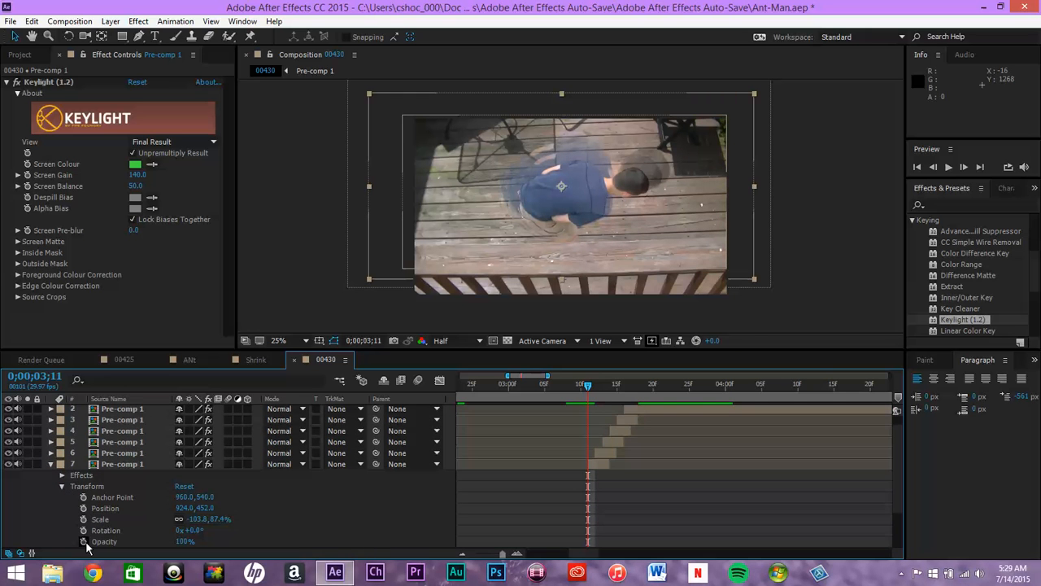
click(83, 541)
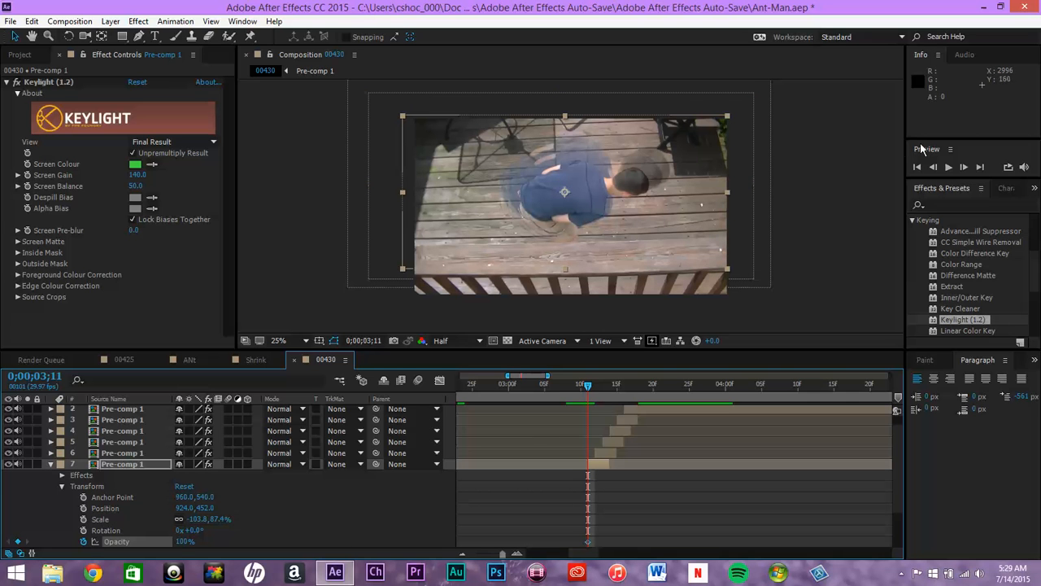
click(963, 167)
click(185, 541)
text(42)
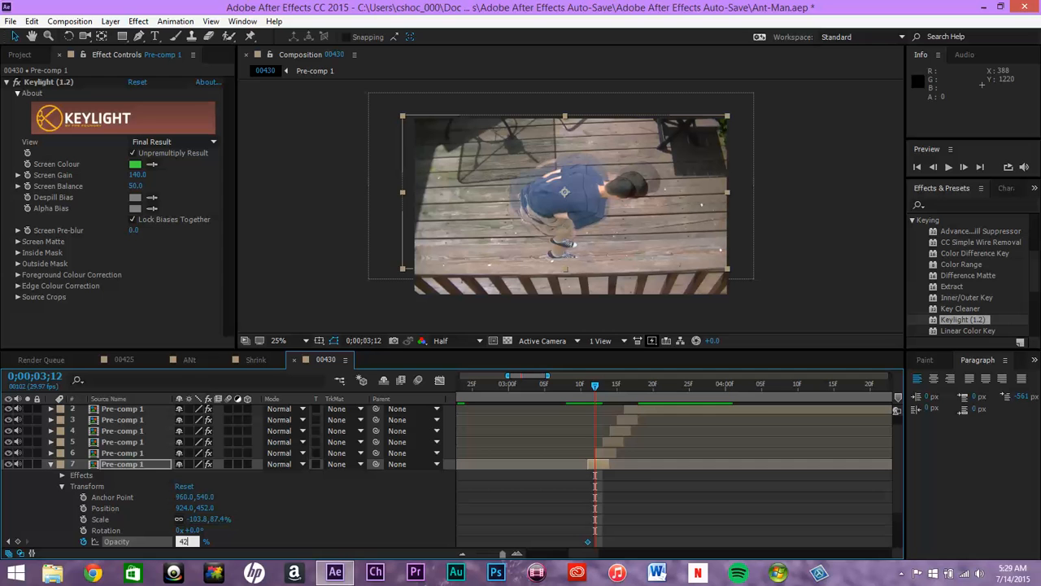
key(Return)
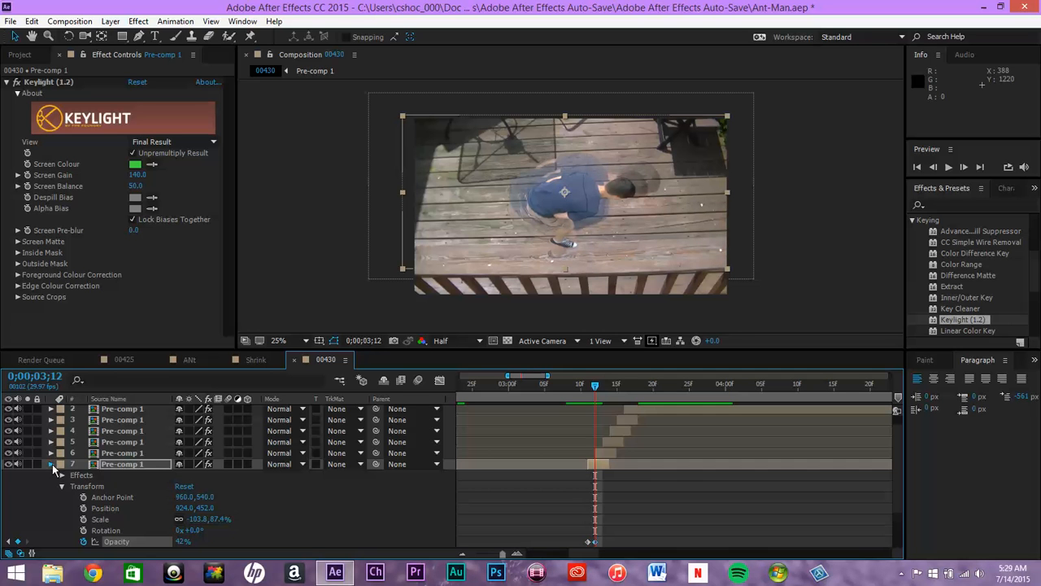
click(52, 465)
Keyframe the Opacity of Pre-comp 1 layer 6 at 100% on 0;00;03;12 and 42% on 0;00;03;13
click(51, 466)
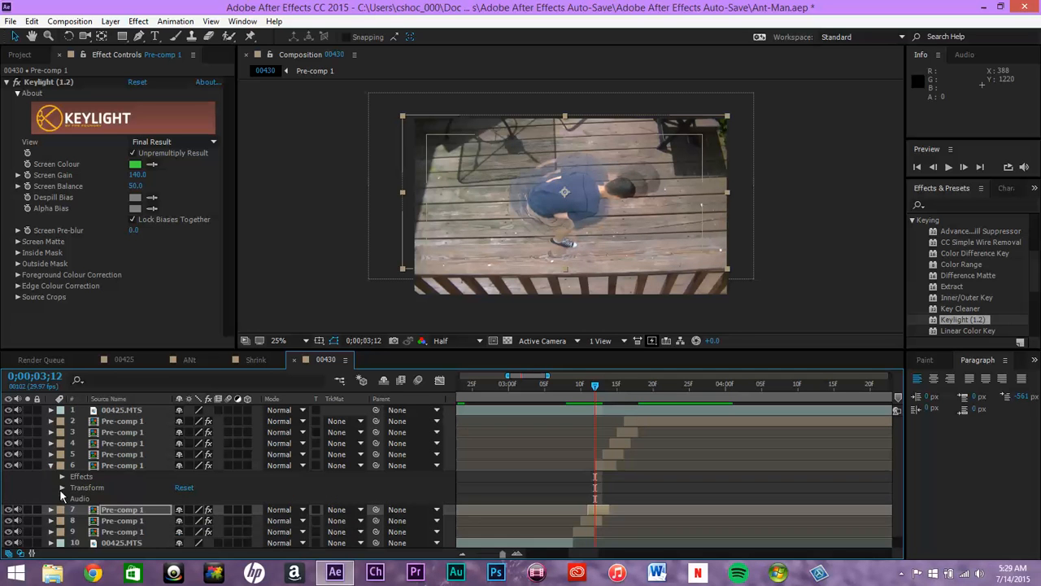
click(62, 487)
click(179, 543)
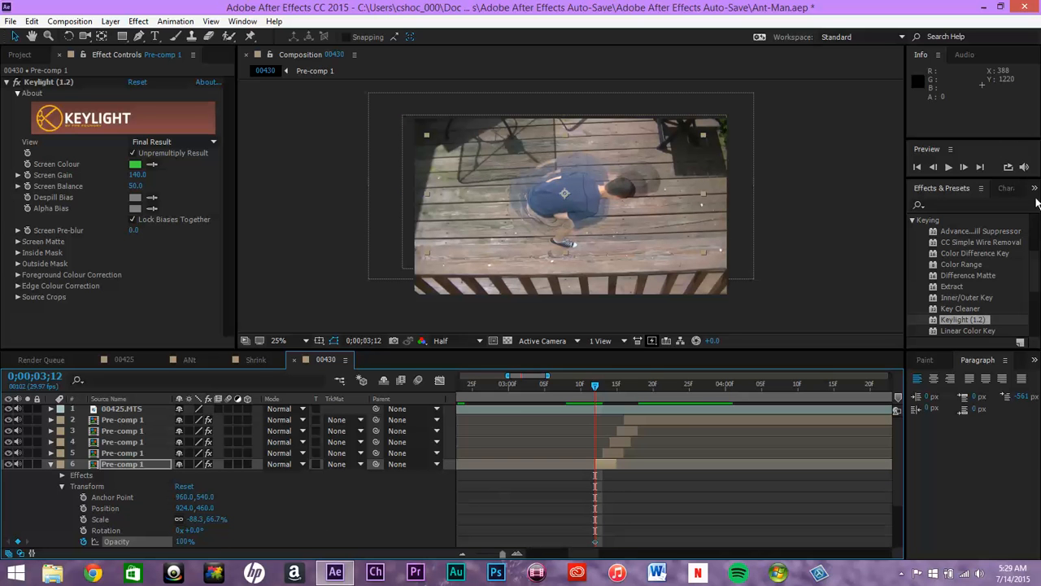
click(963, 166)
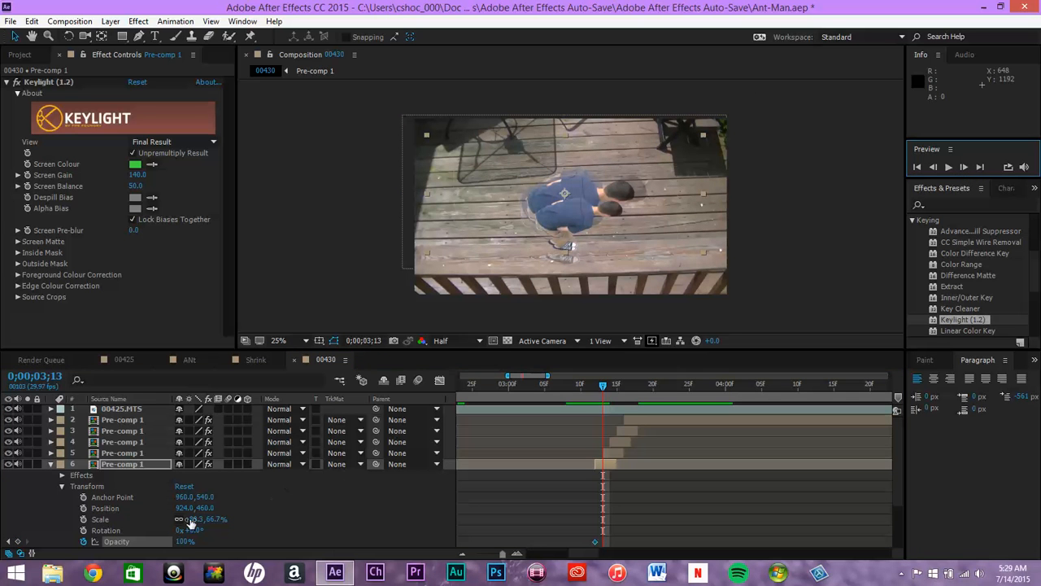
click(186, 541)
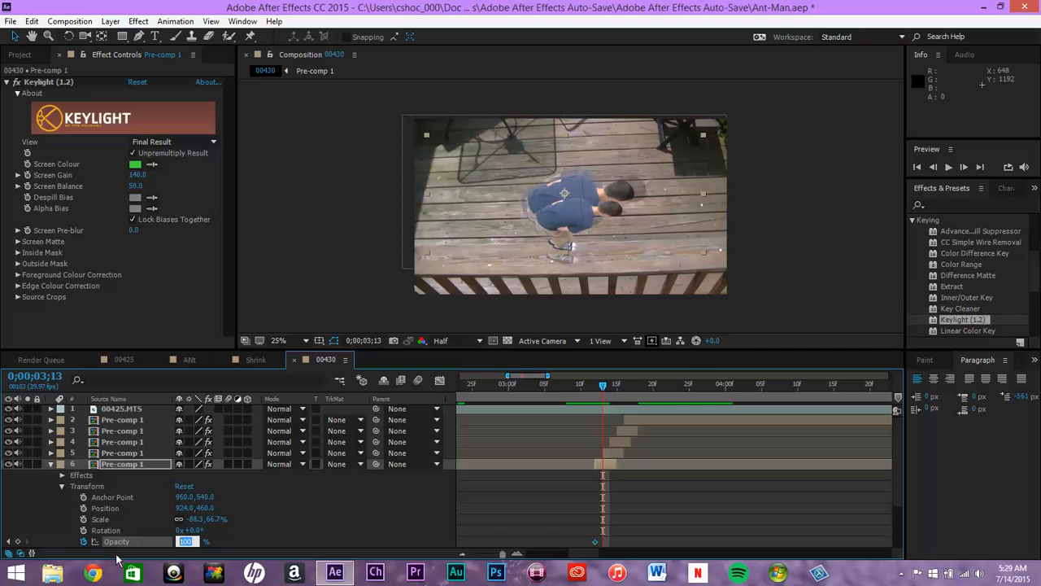
text(42)
key(Return)
click(51, 464)
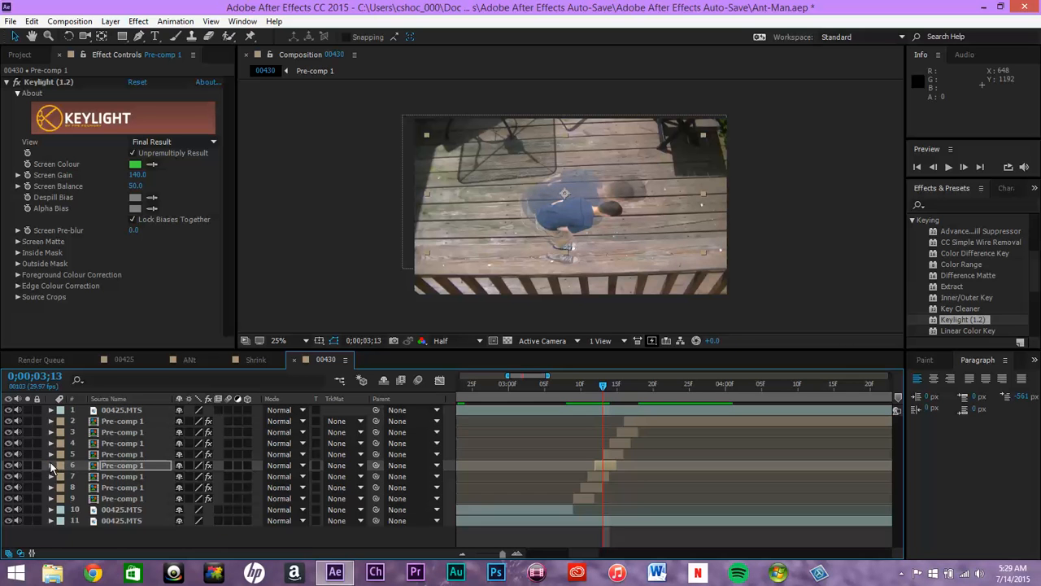
Keyframe the Opacity of Pre-comp 1 layer 5 at 100% on 0;00;03;13 and 42% on 0;00;03;14
click(51, 454)
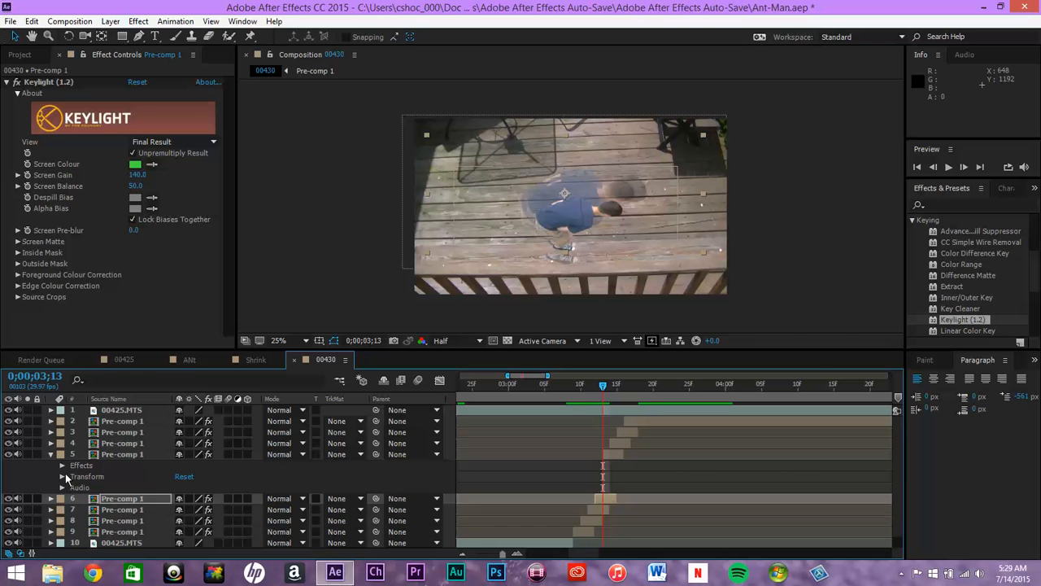
click(62, 477)
click(84, 533)
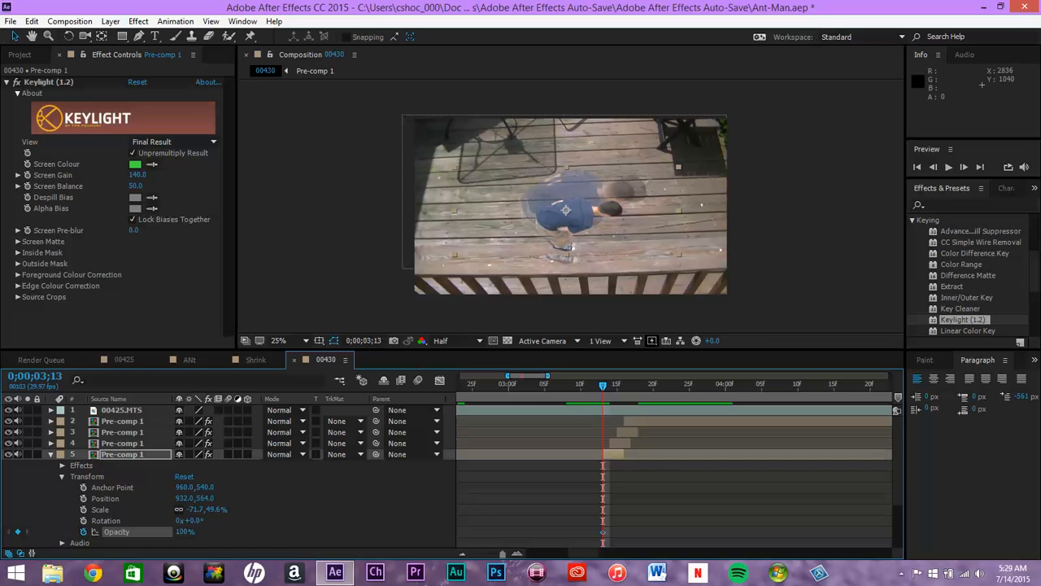
click(963, 167)
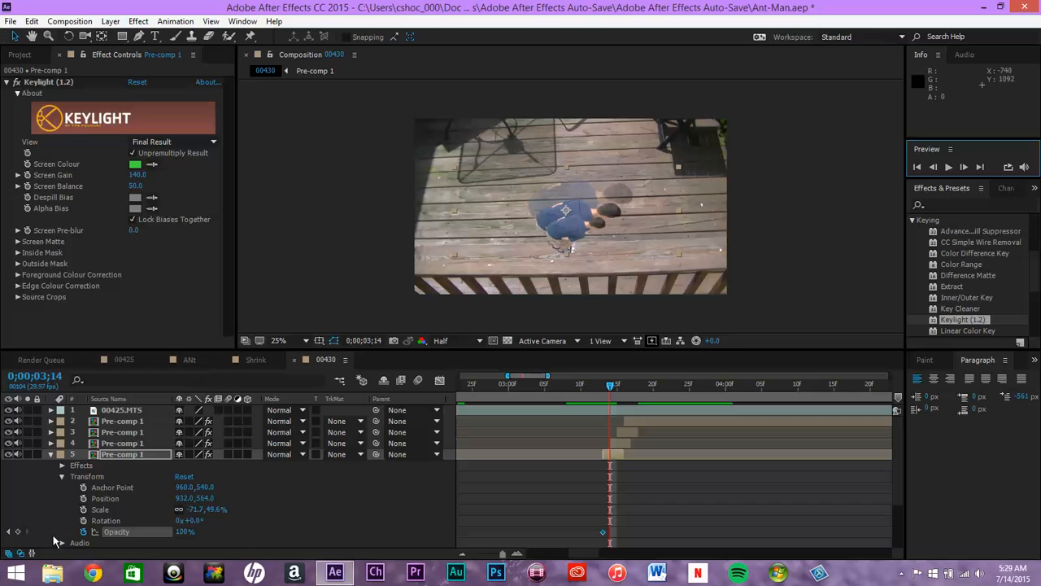
click(184, 531)
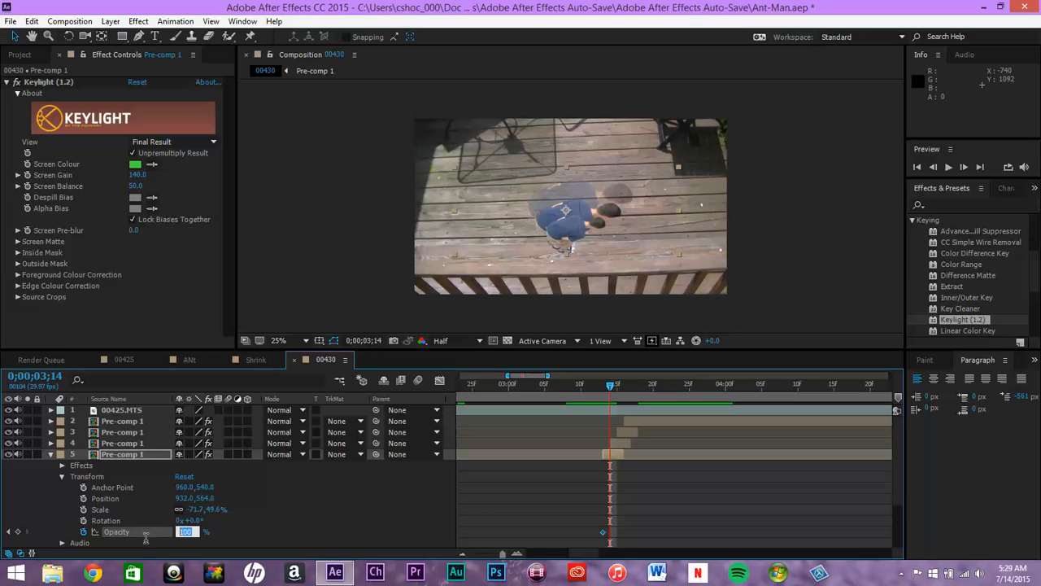
text(42)
key(Return)
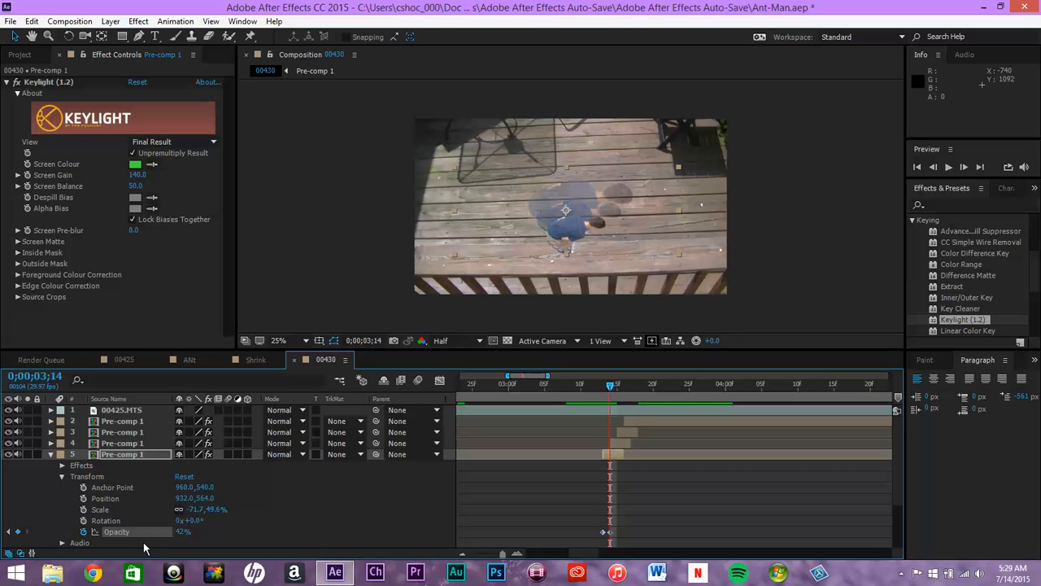
click(50, 454)
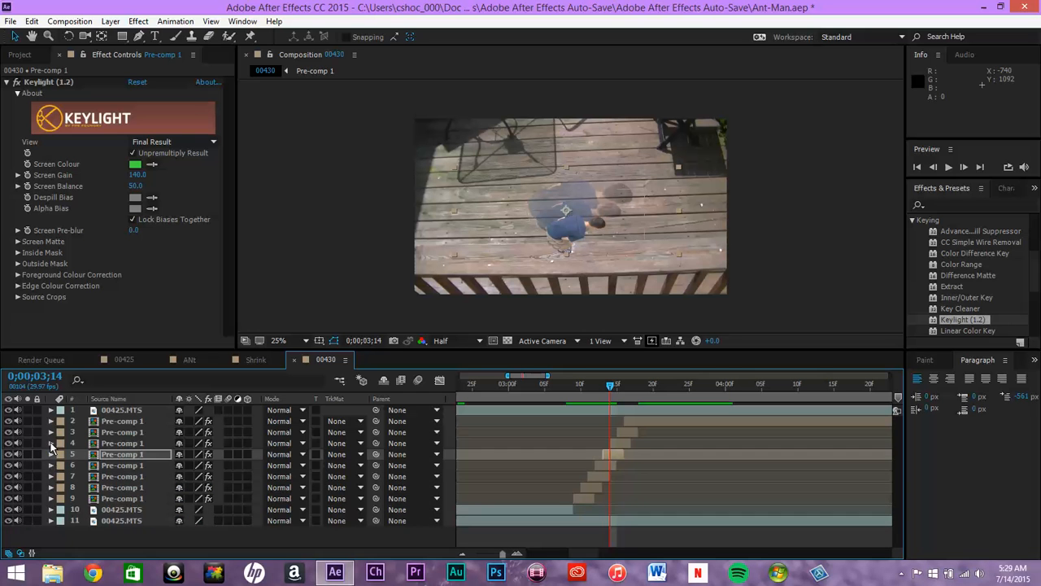
Keyframe the Opacity of Pre-comp 1 layer 4 at 100% on 0;00;03;14 and 42% on 0;00;03;15
click(50, 443)
click(61, 466)
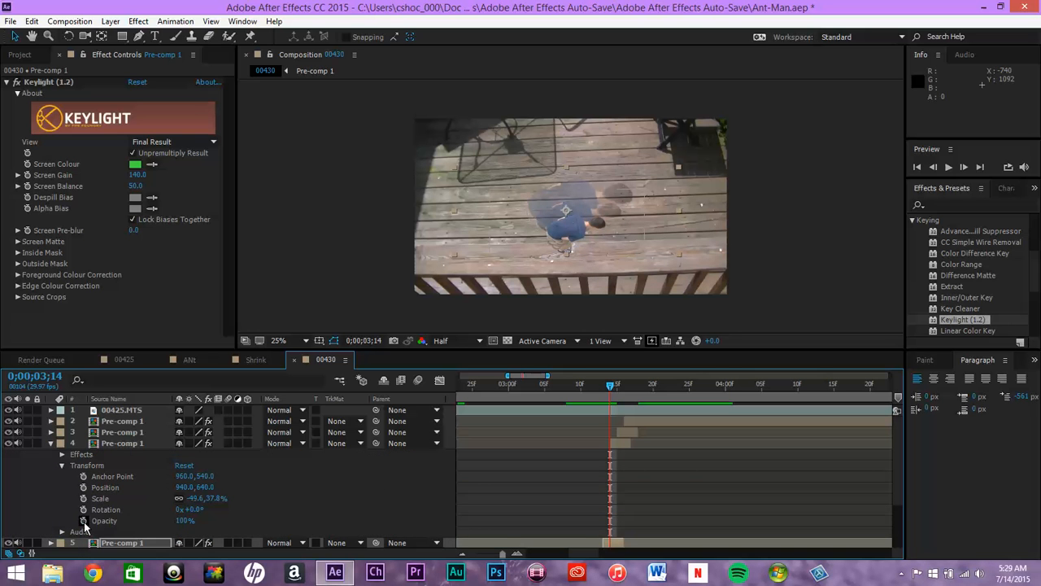
click(83, 521)
click(964, 166)
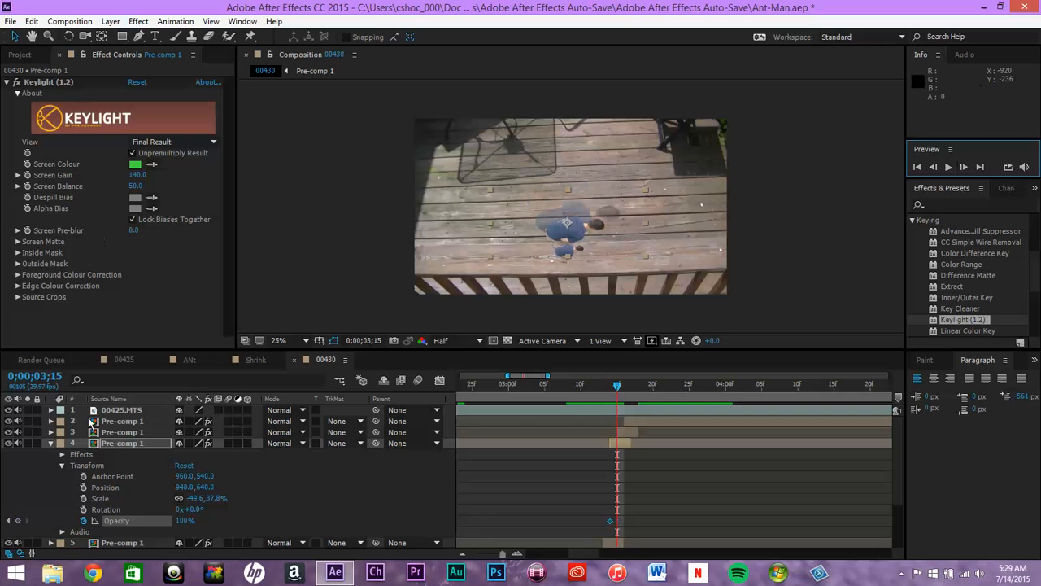
click(184, 520)
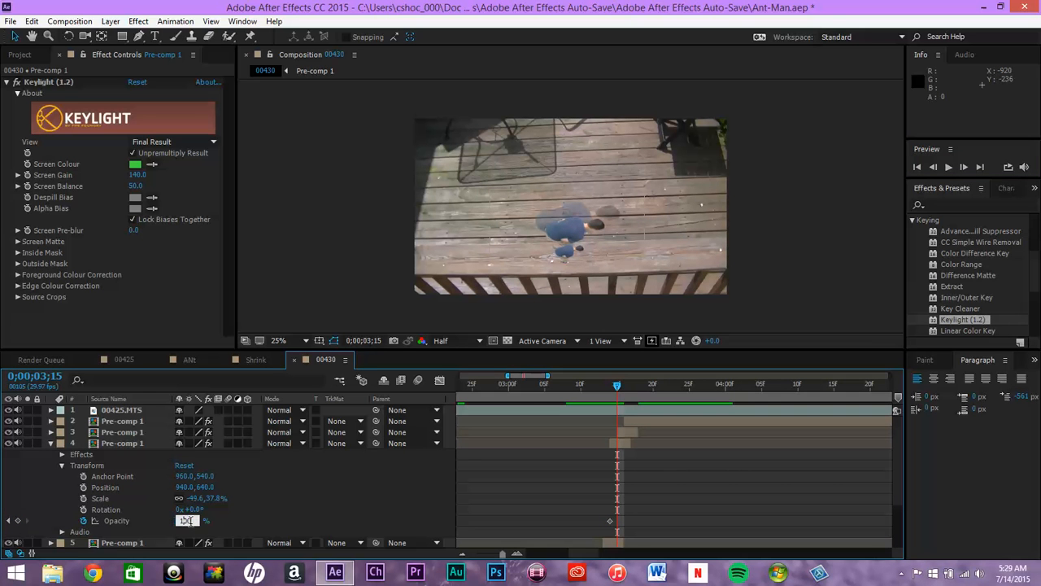
text(42)
key(Return)
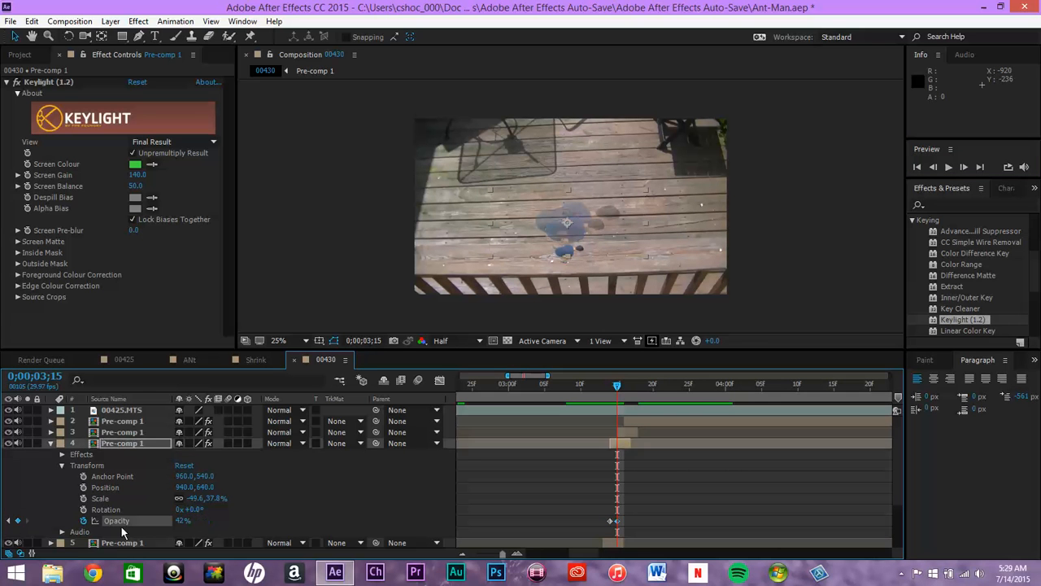
click(51, 443)
Keyframe the Opacity of Pre-comp 1 layer 3 at 100% on 0;00;03;15 and 42% on 0;00;03;16
click(50, 432)
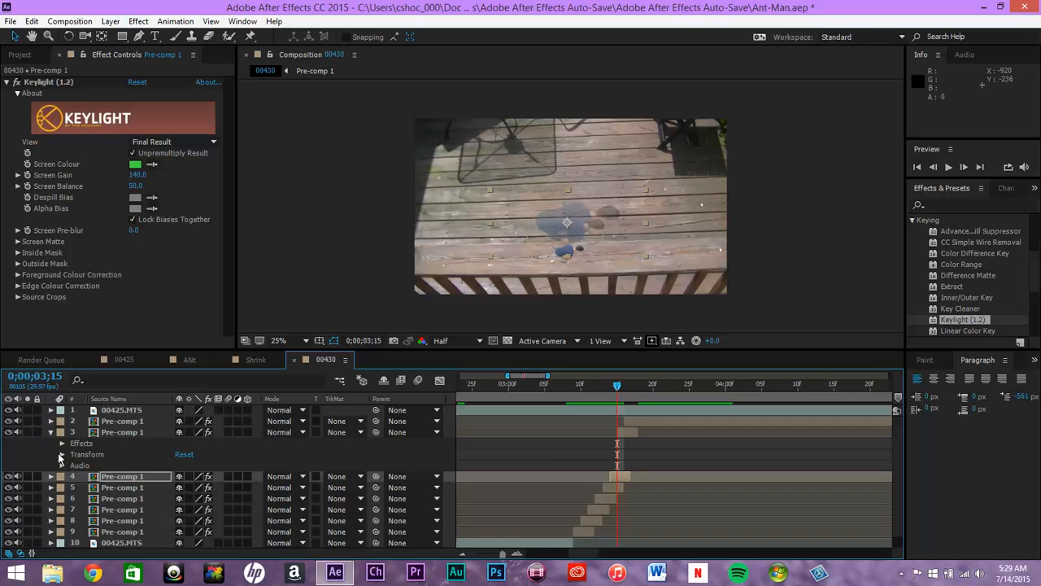
click(62, 454)
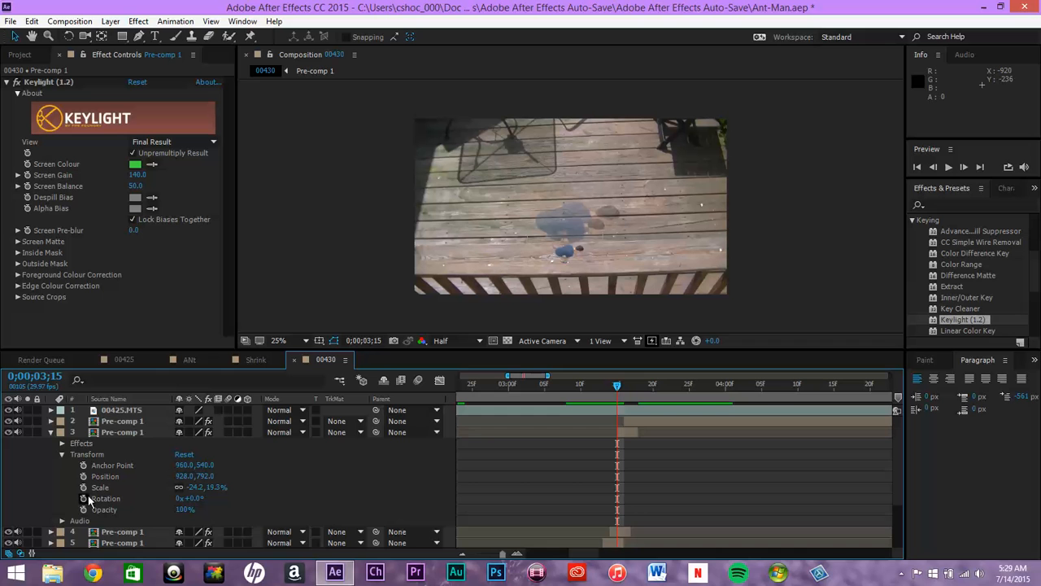
click(83, 510)
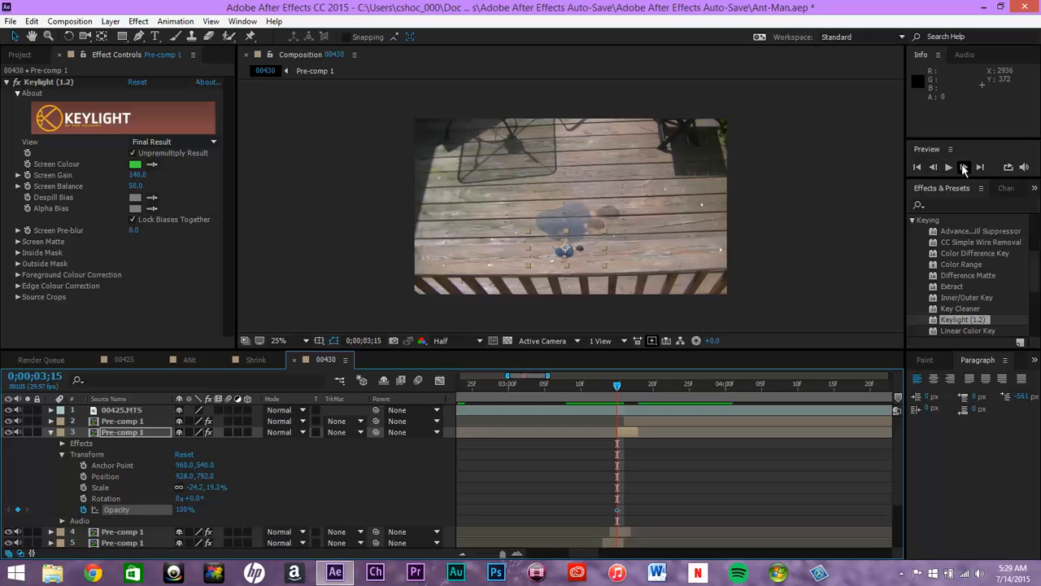
click(964, 166)
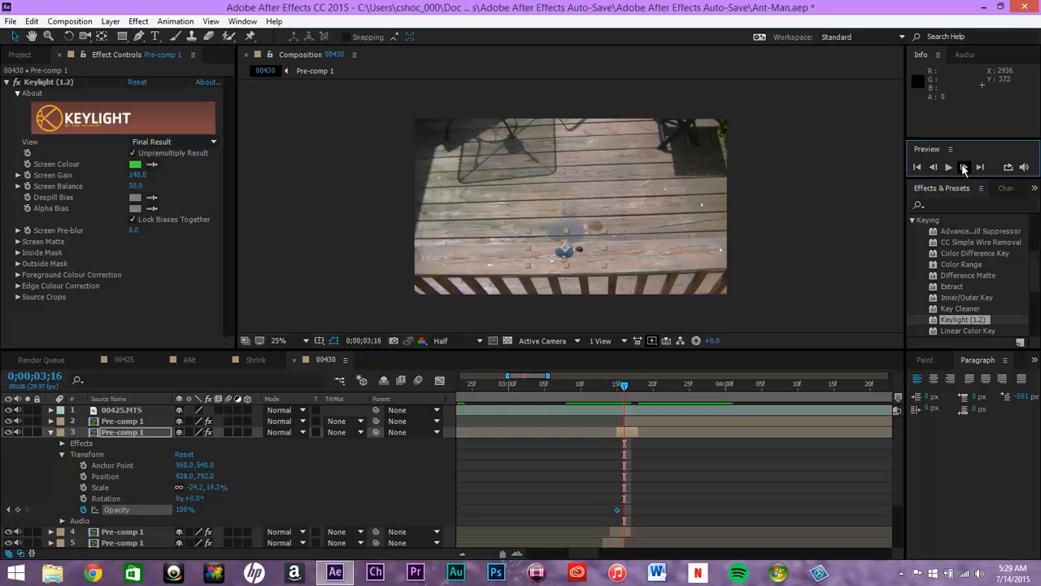
click(184, 511)
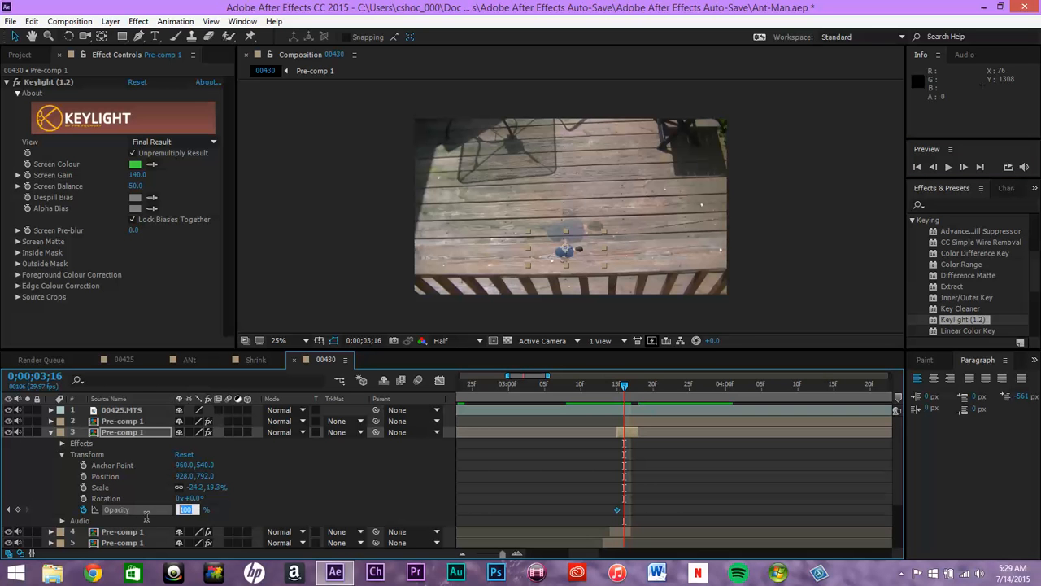
text(42)
key(Return)
click(49, 433)
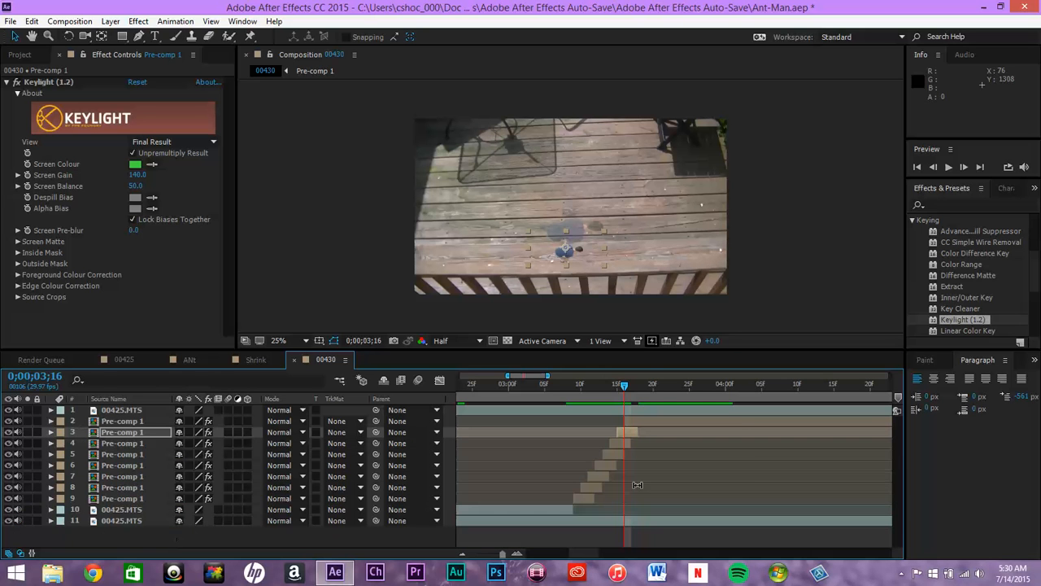
Show the whole 24-second timeline and preview the composition from its first frame through the shrinking sequence
drag(617, 384, 411, 396)
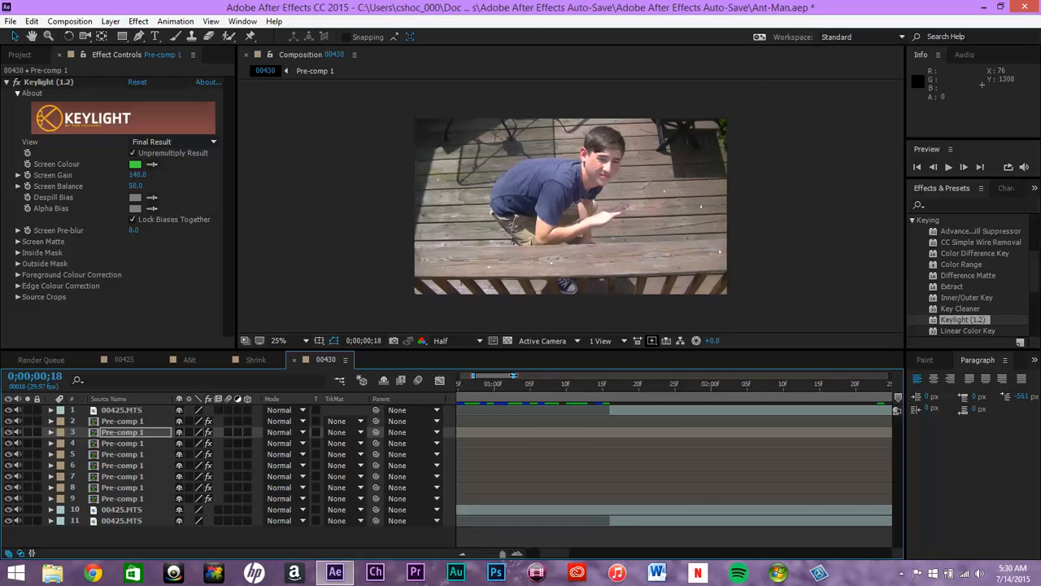
drag(512, 375, 890, 375)
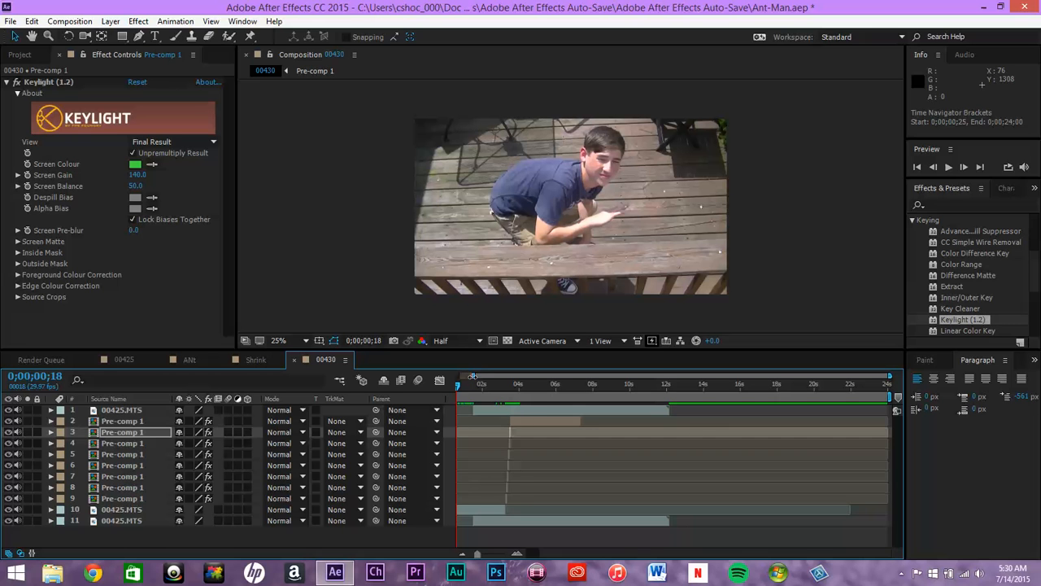
drag(472, 375, 458, 376)
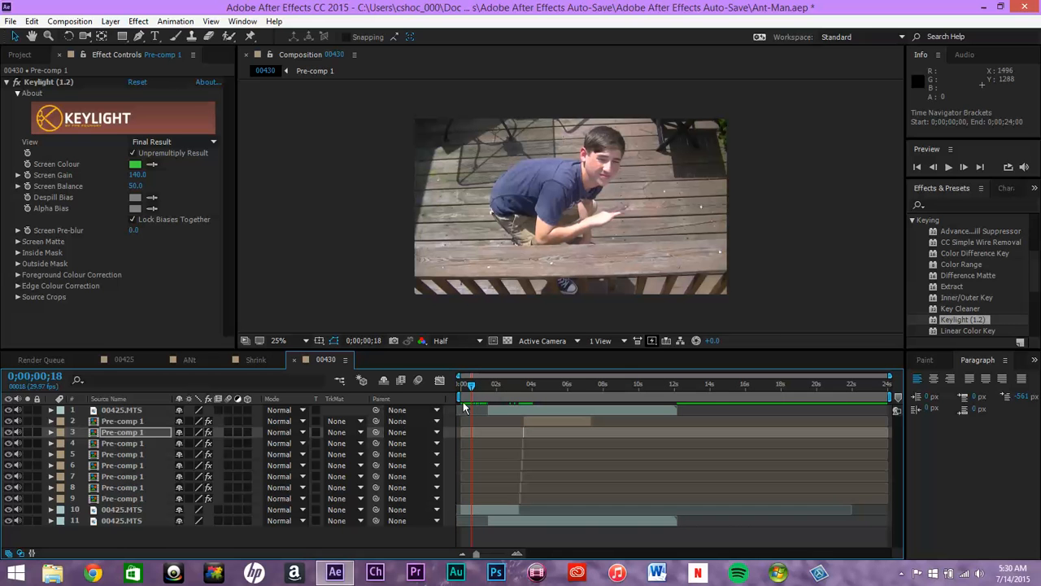
drag(473, 388, 461, 383)
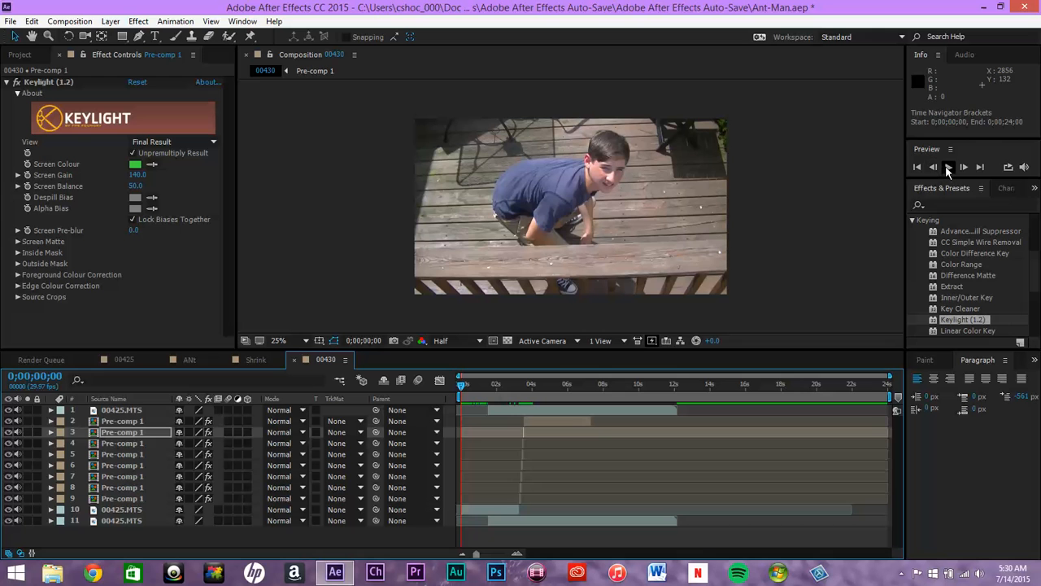
click(948, 167)
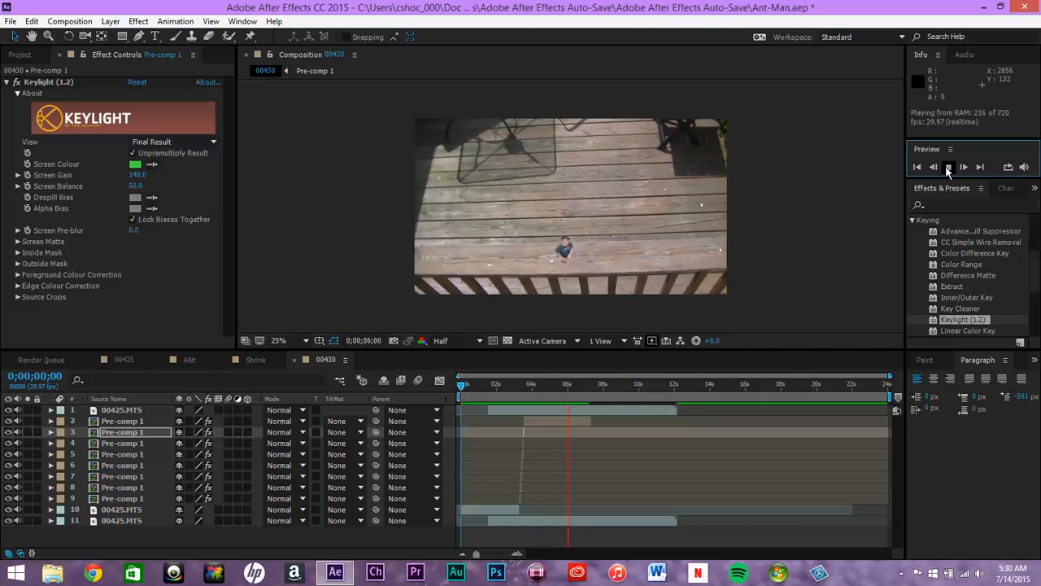
click(948, 167)
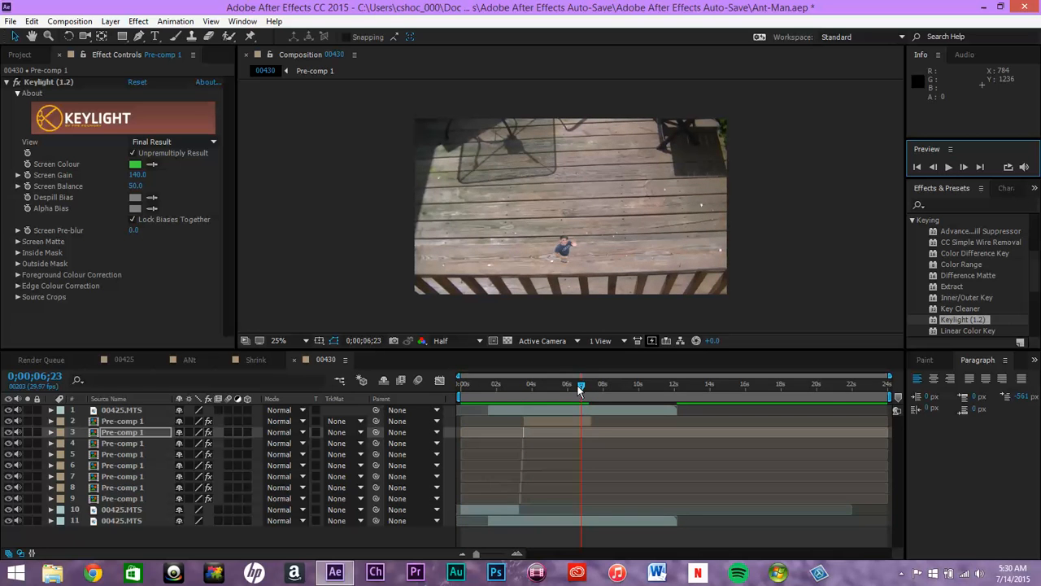
Examine the overlapping ghost copies on frames 0;00;03;14 and 0;00;03;15, and return to the composition's start
key(Home)
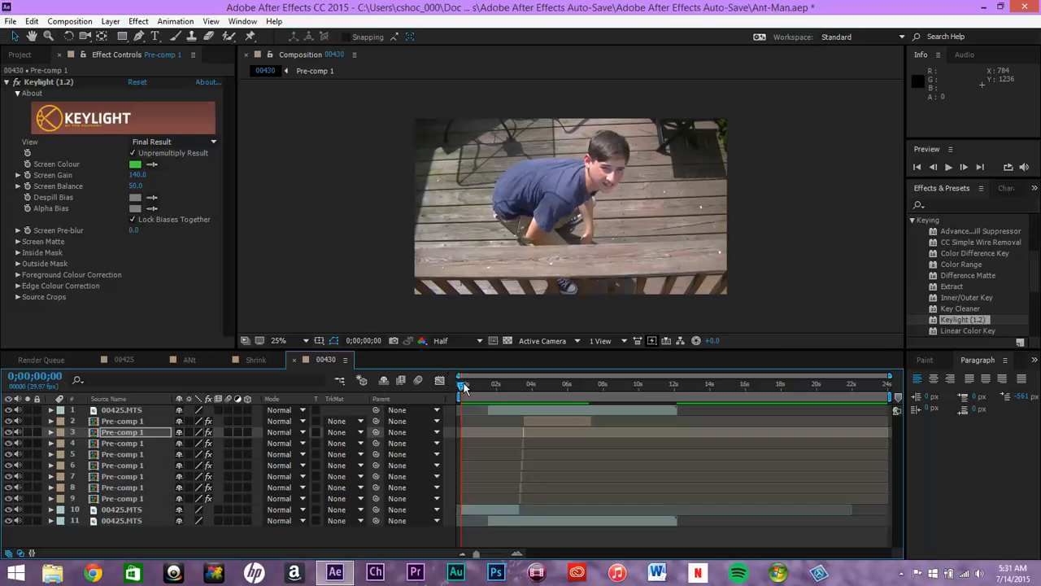
drag(463, 387, 523, 413)
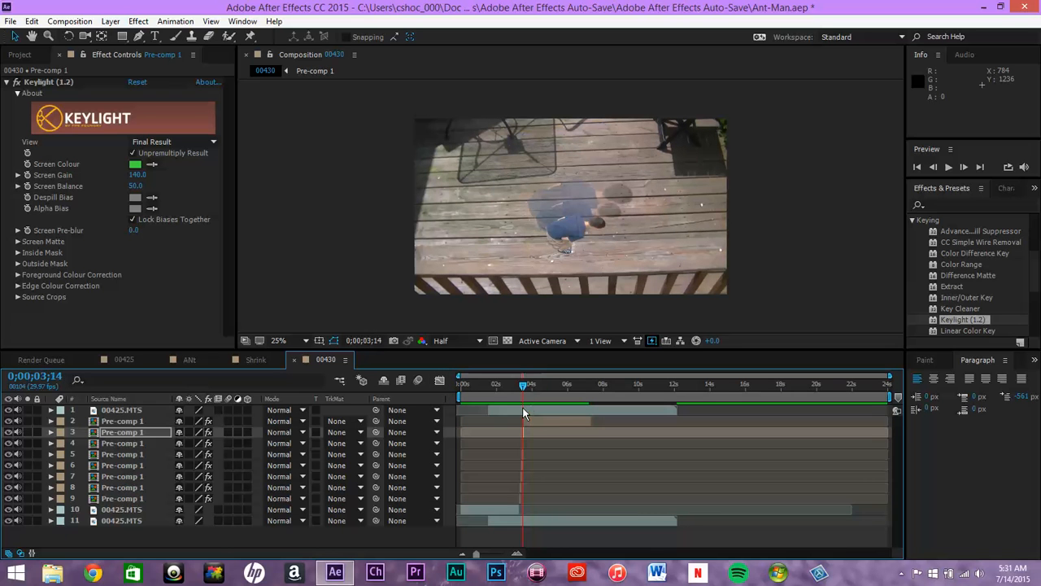
click(965, 167)
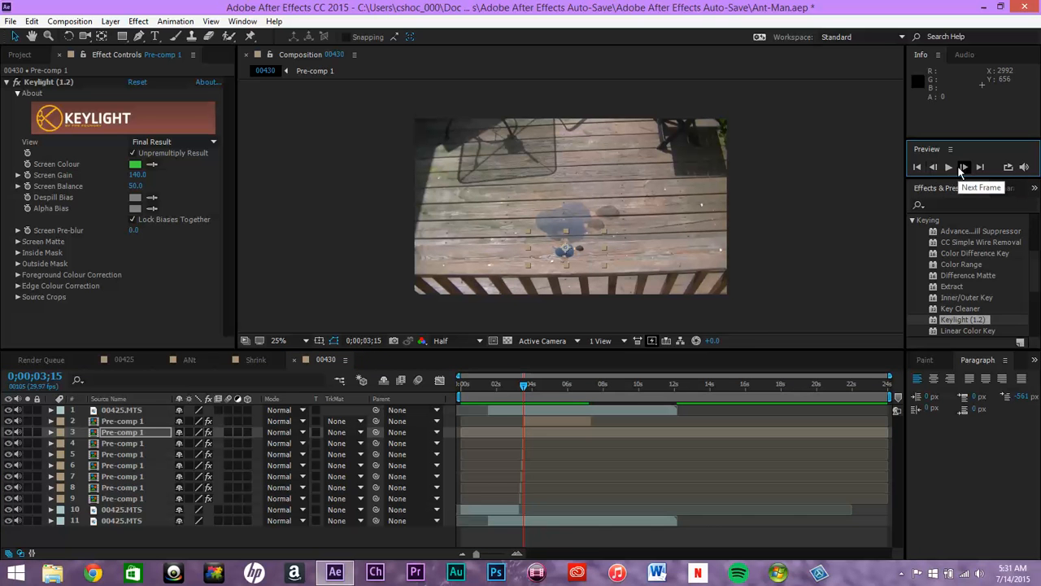
click(933, 166)
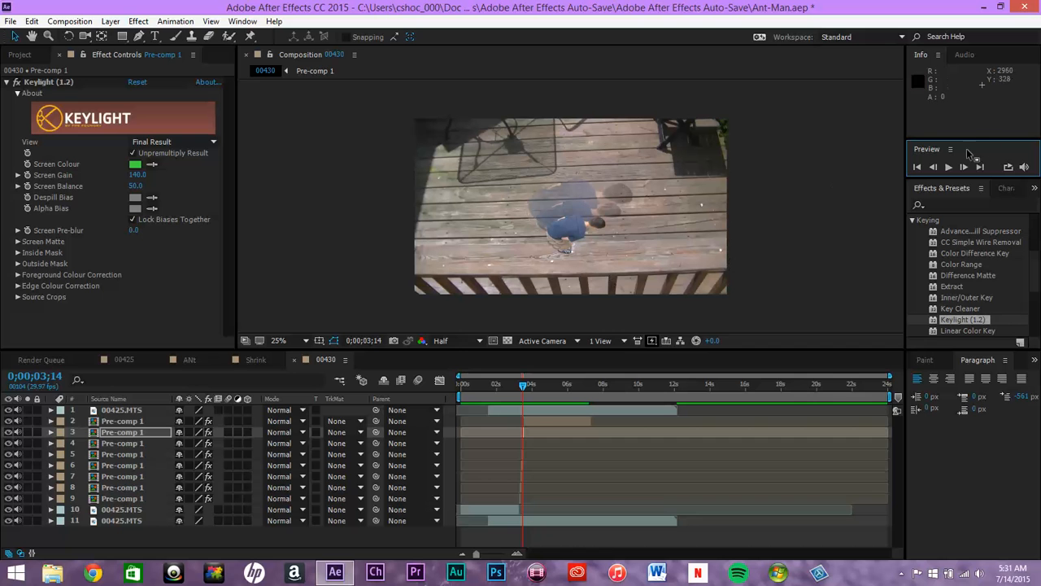
drag(523, 386, 338, 413)
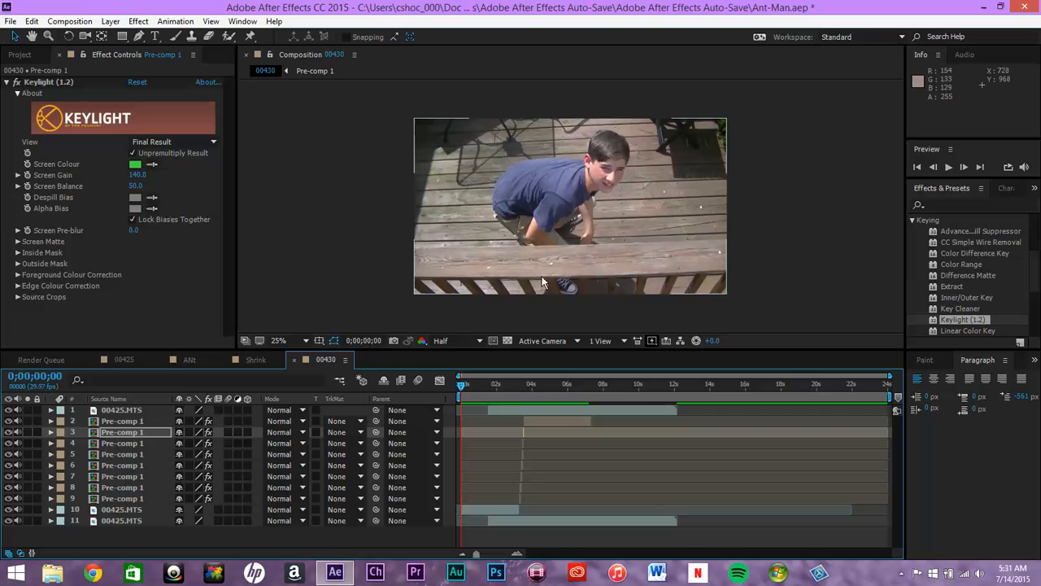
Shorten the work area so it runs from 0;00;00;00 to about 0;00;07;10, near the end of Pre-comp 1 layer 2
mouse_move(461, 389)
mouse_down()
mouse_move(600, 386)
mouse_move(460, 385)
mouse_up()
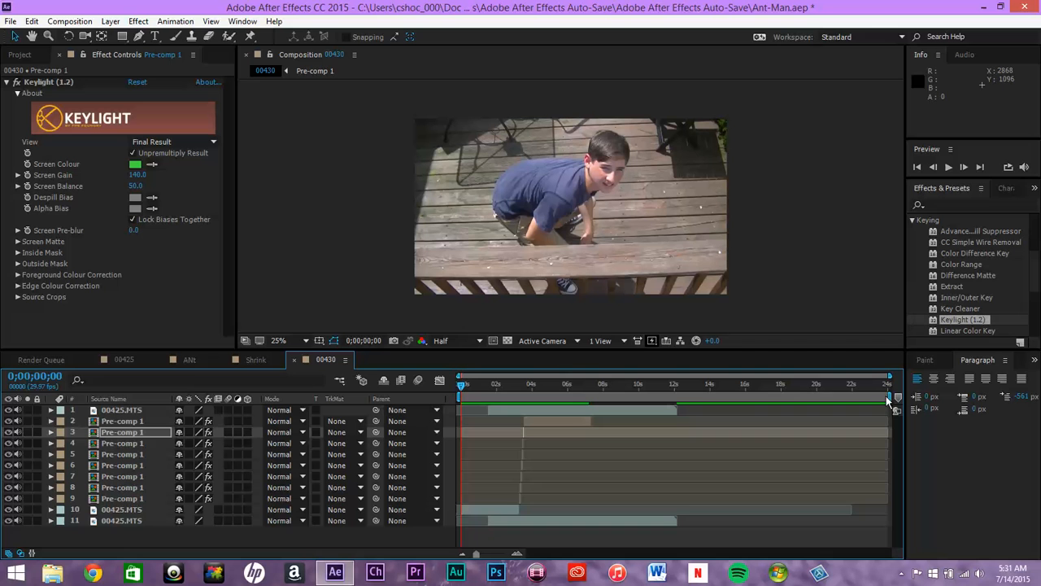
drag(886, 395, 590, 434)
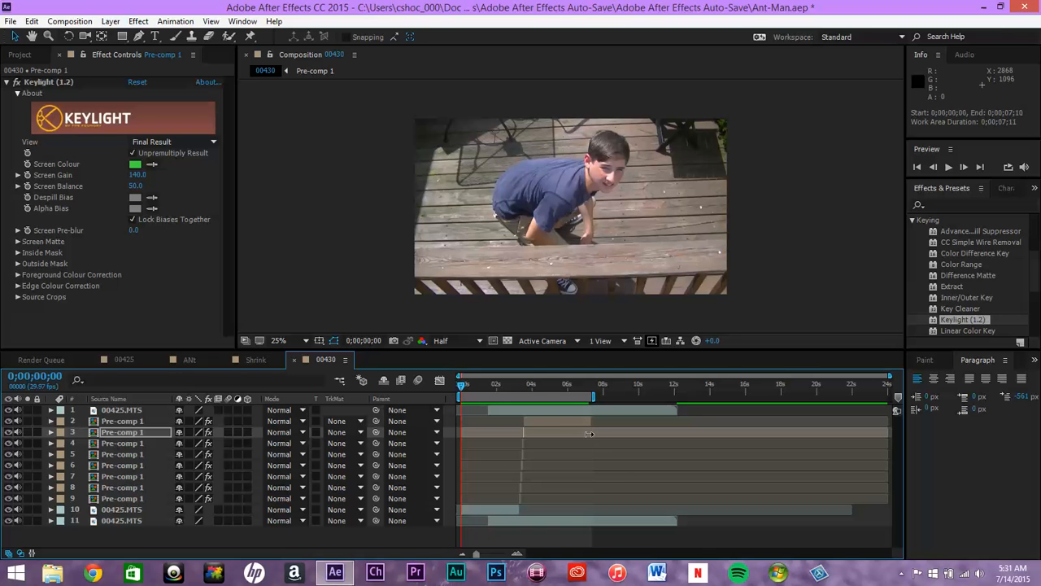